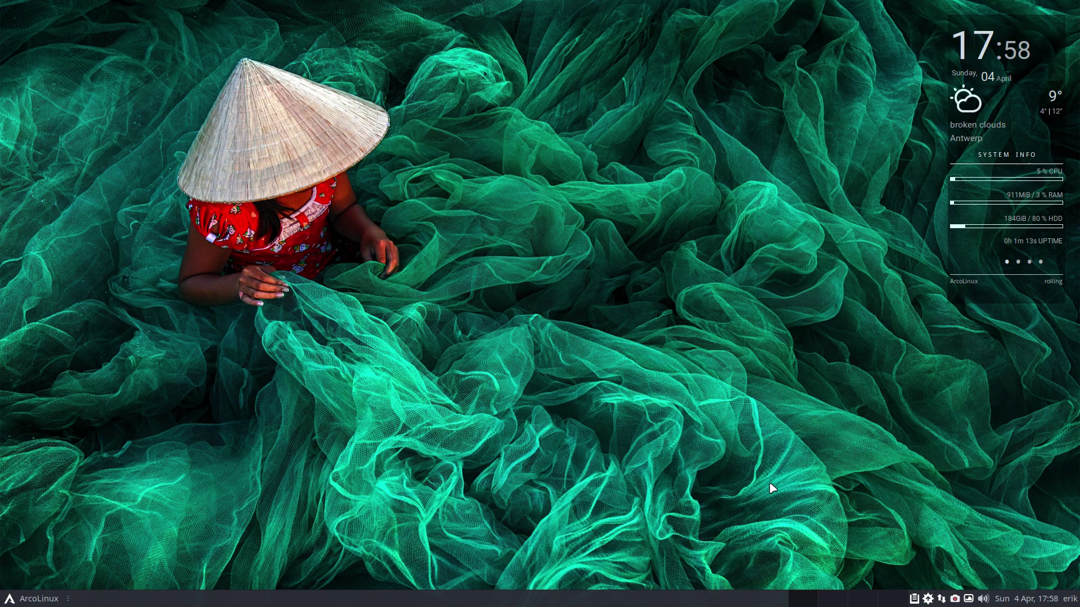
# Open and close a terminal, then launch Chromium maximized to full screen.
pyautogui.press('super+Return')
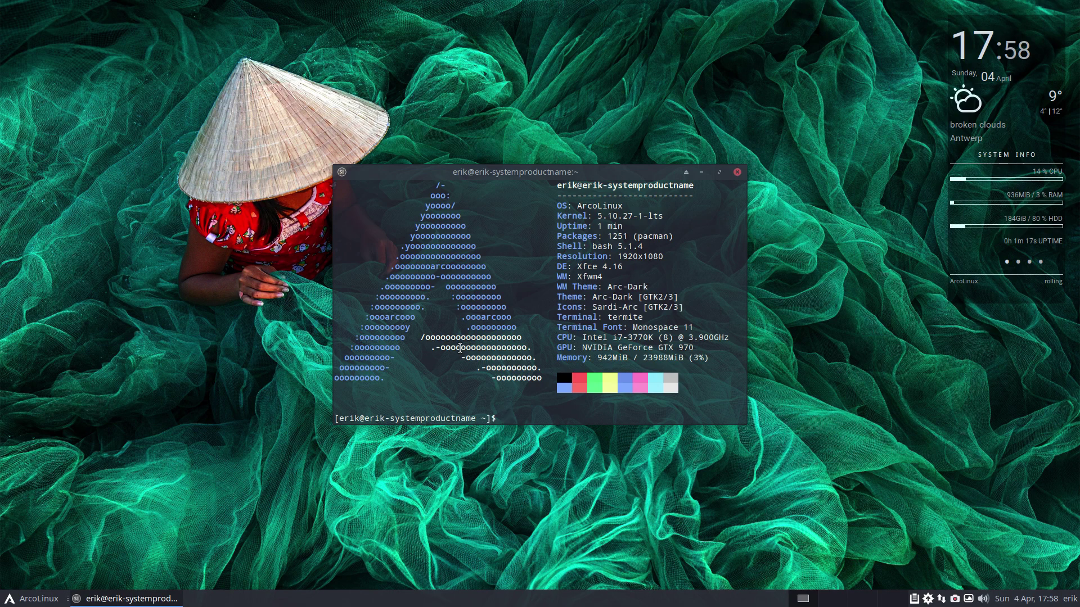
pyautogui.click(737, 173)
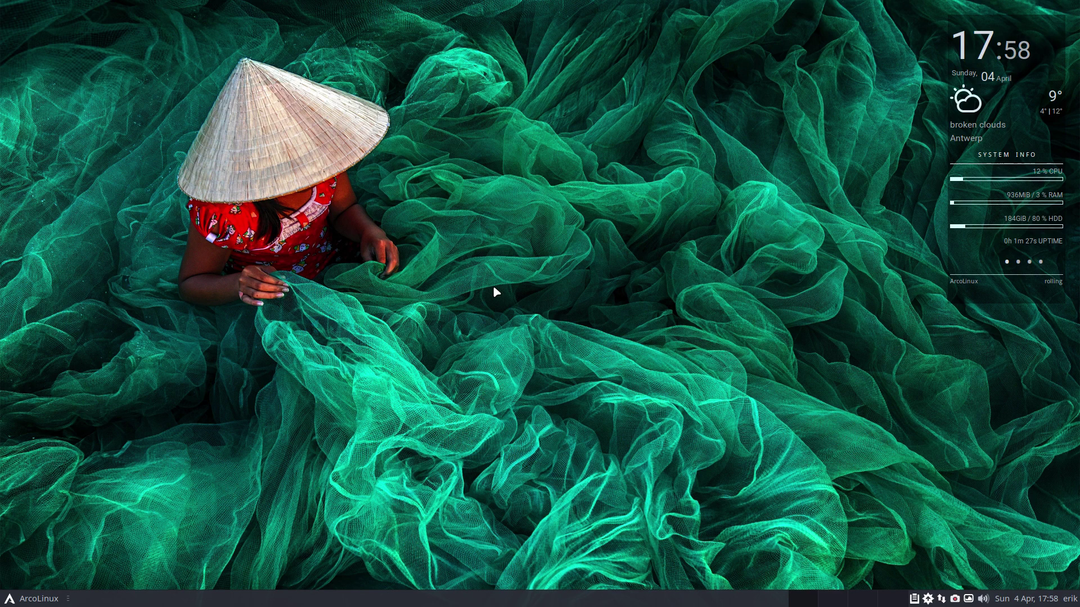
pyautogui.press('super+w')
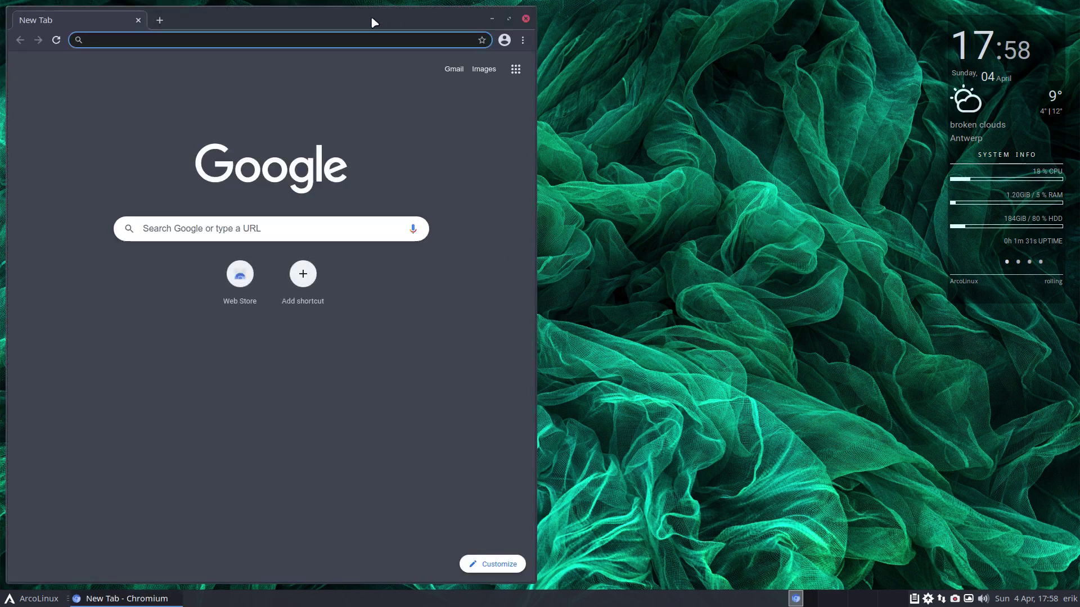
pyautogui.doubleClick(375, 22)
# Enter 'github techxoero' in the Google search box.
pyautogui.click(419, 216)
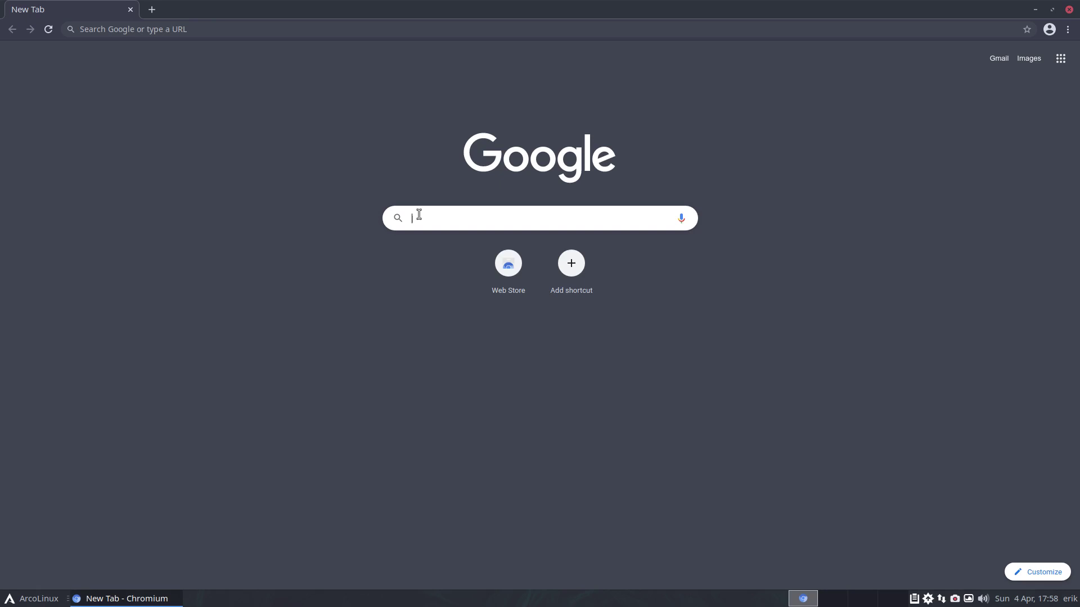
pyautogui.write('github')
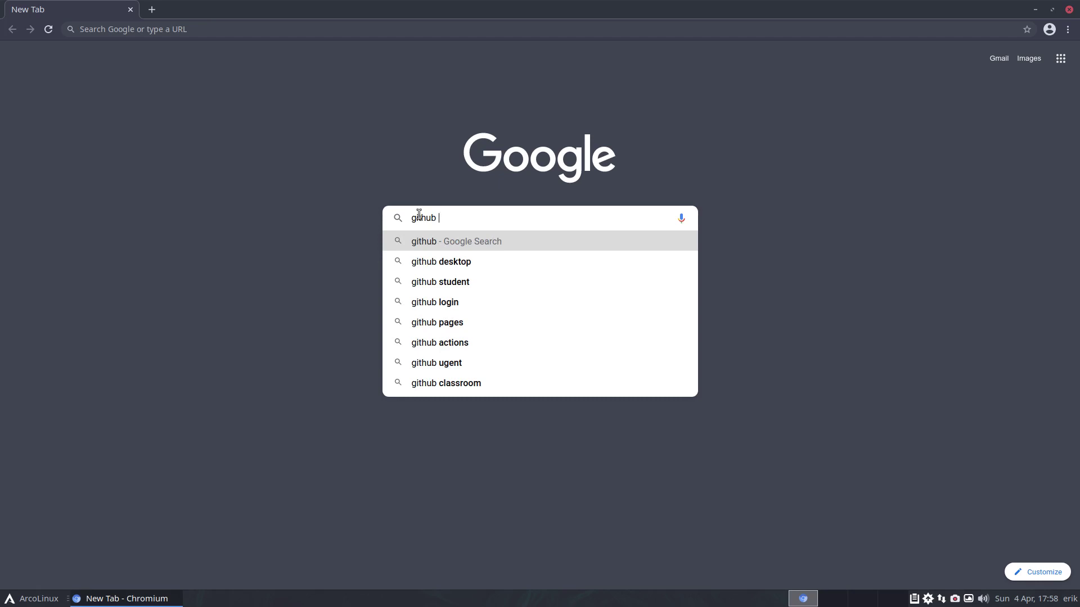
pyautogui.write('tech')
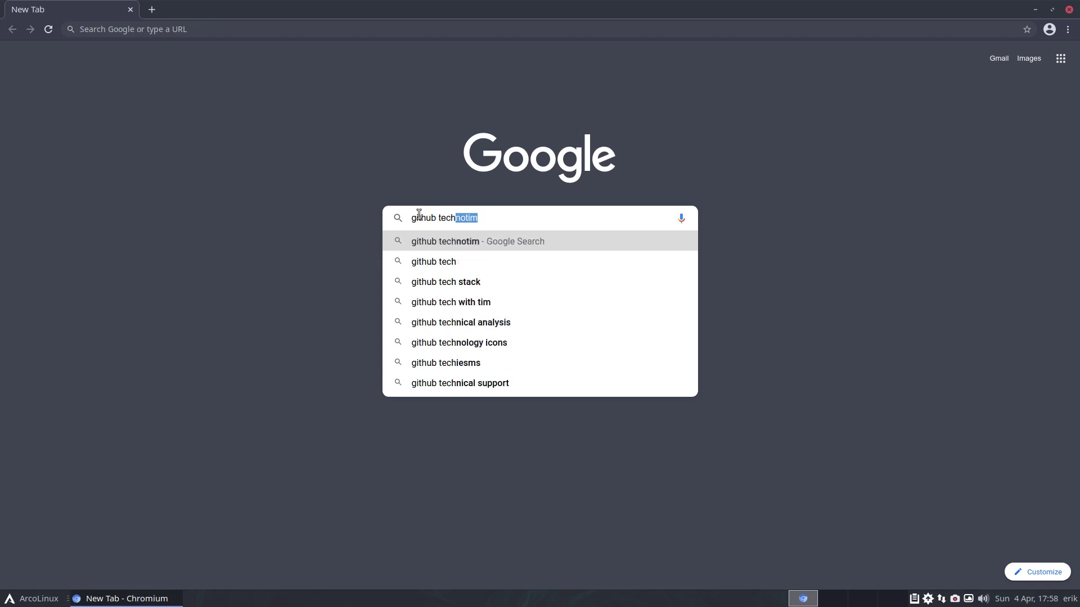
pyautogui.write('xoero')
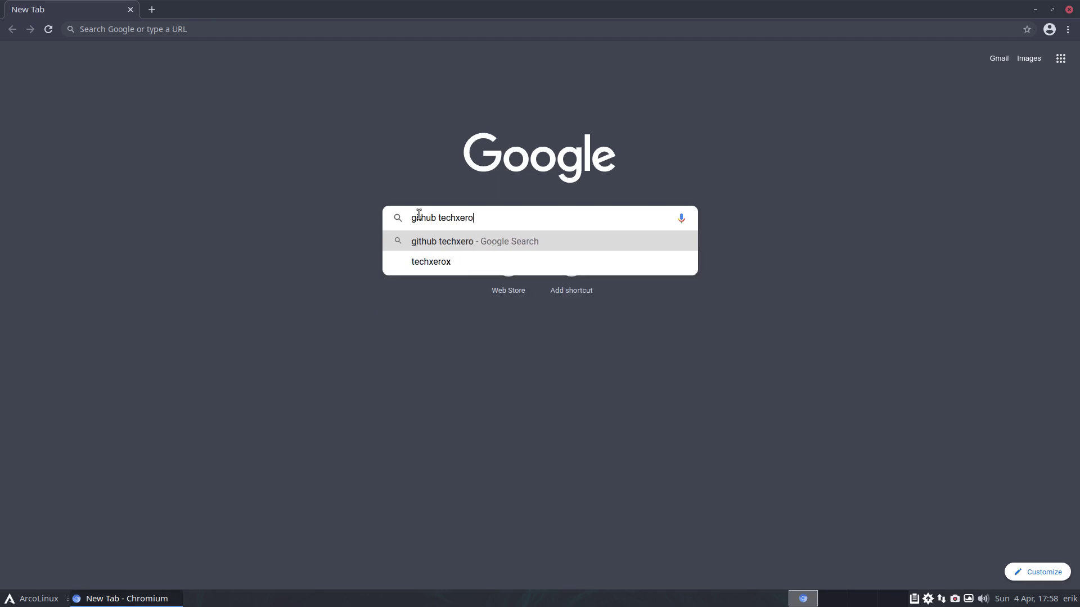
# Run the search, accept cookies, open TechXero's GitHub profile and dismiss the keyring prompt.
pyautogui.press('Return')
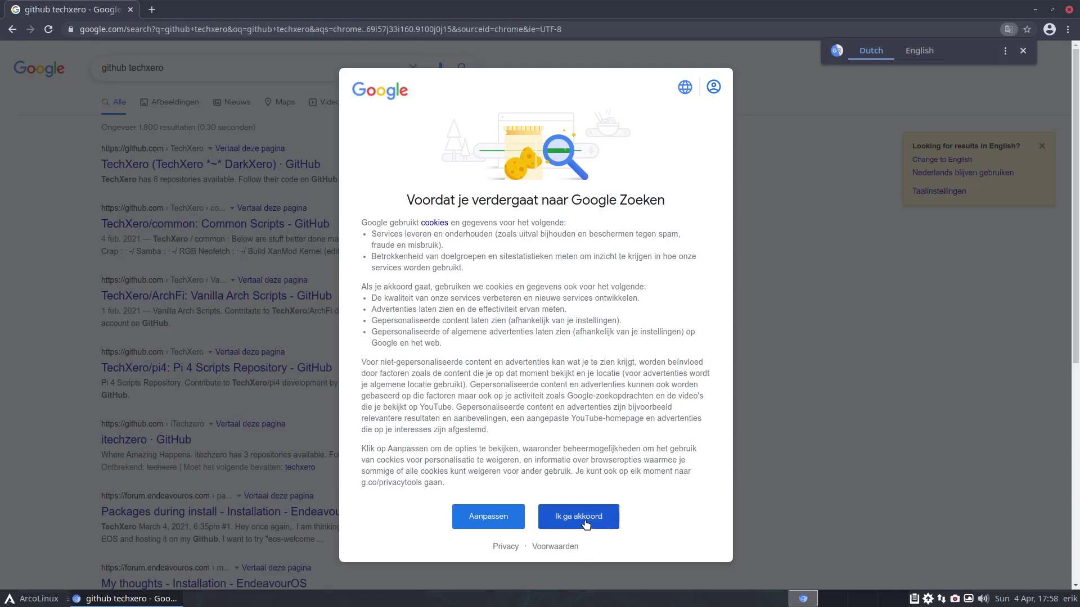
pyautogui.click(578, 516)
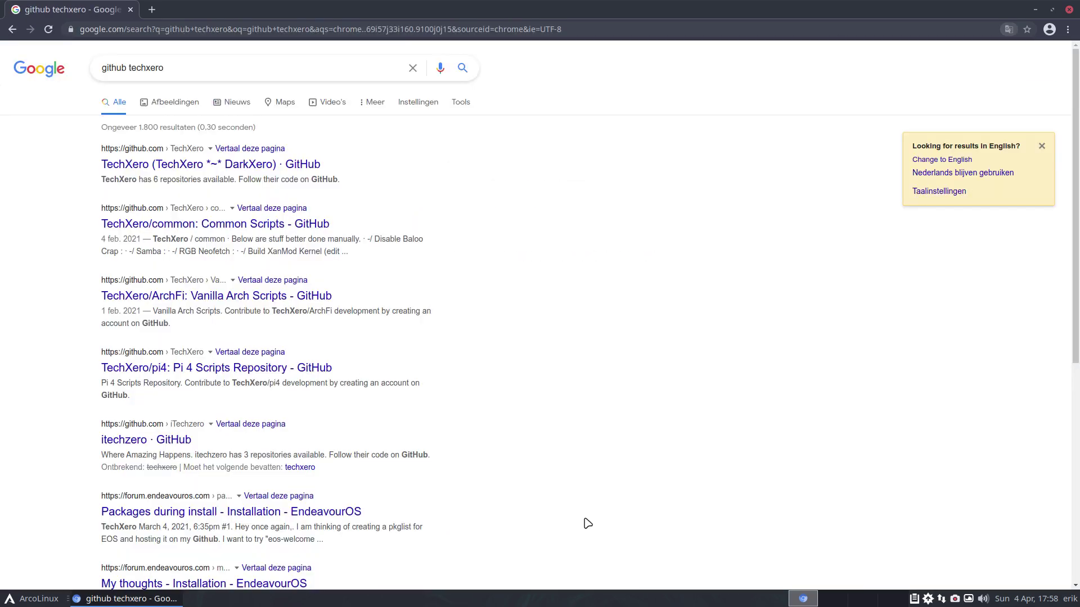
pyautogui.click(274, 166)
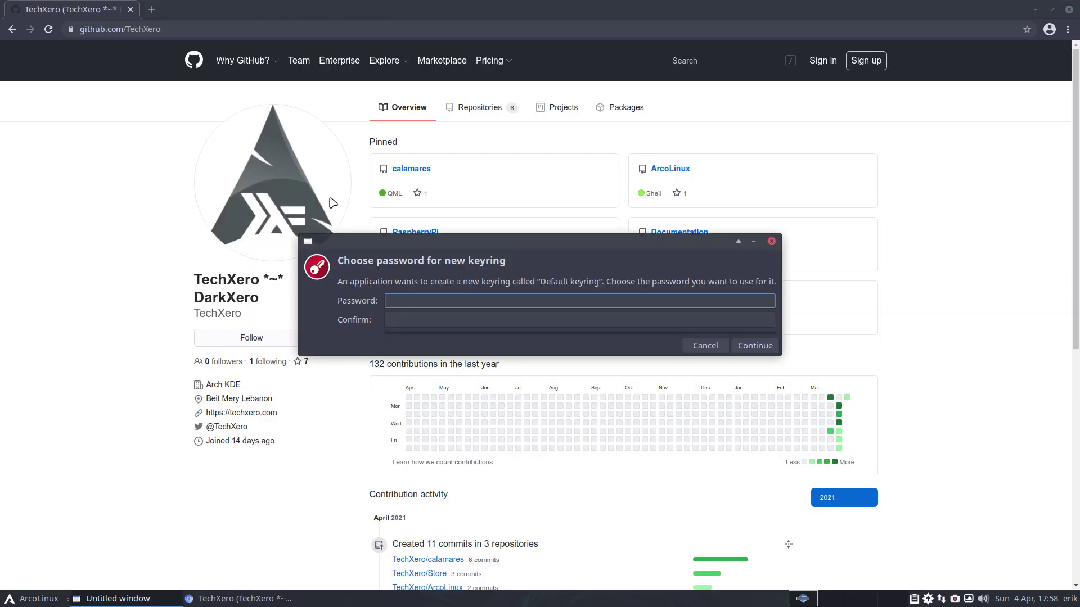
pyautogui.click(754, 345)
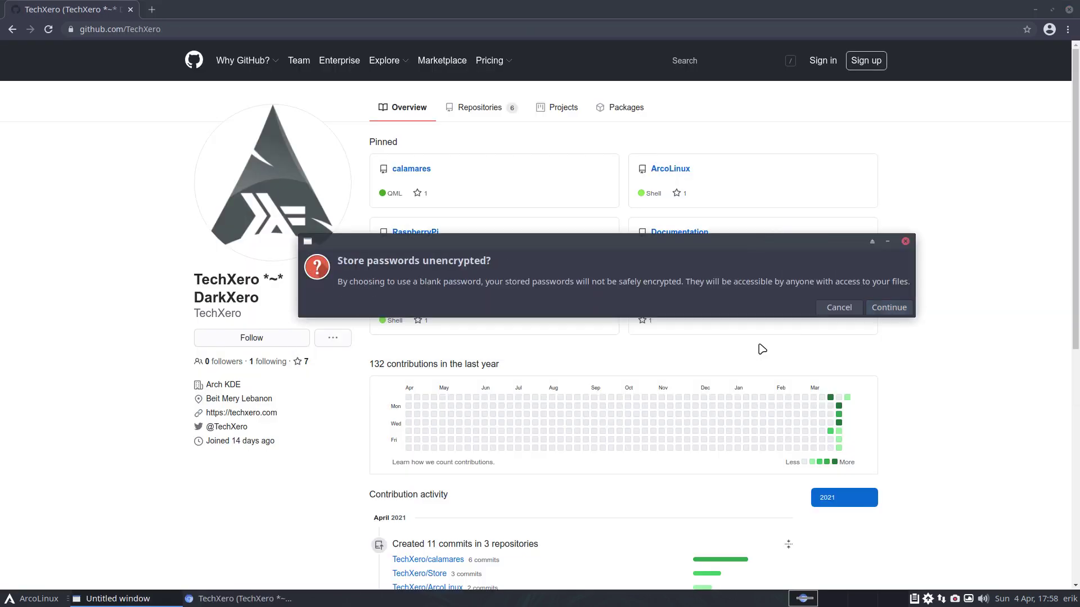
pyautogui.click(889, 308)
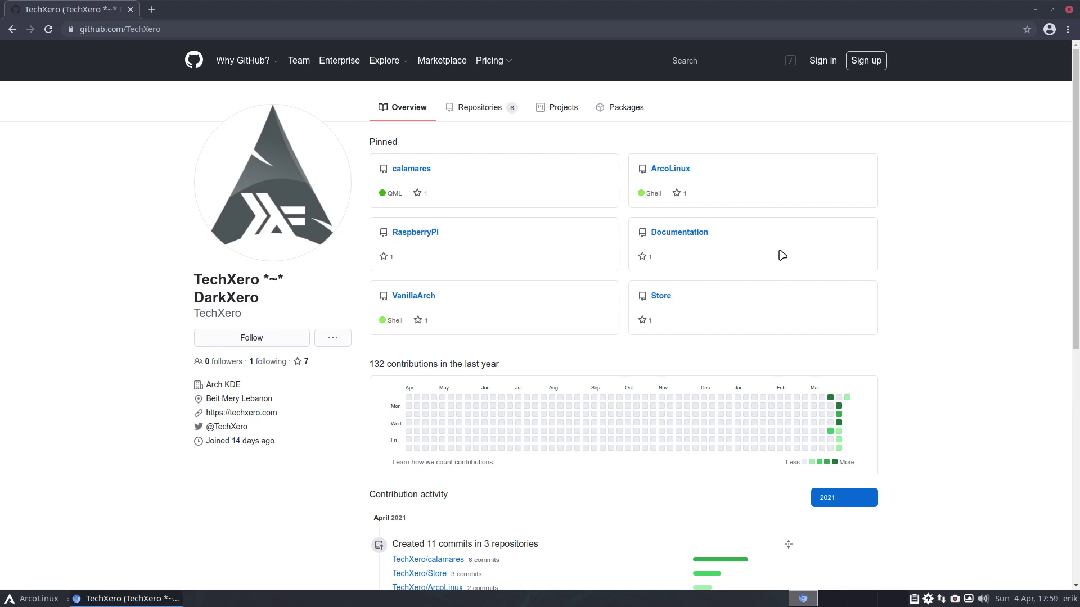
# Browse from the TechXero profile into the Store repository's files/Grub folder.
pyautogui.click(681, 169)
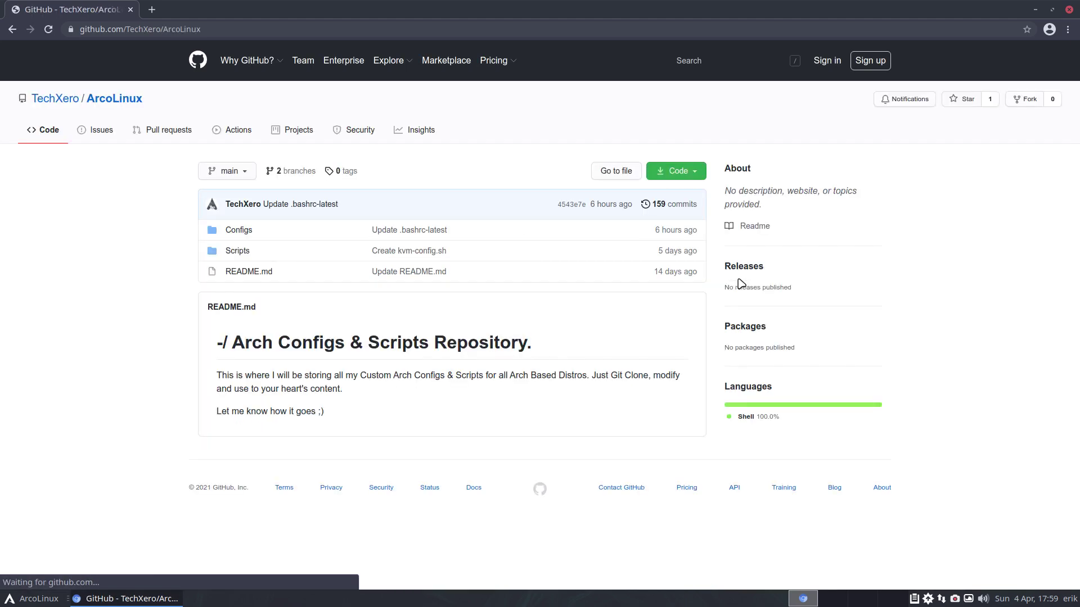
pyautogui.click(12, 29)
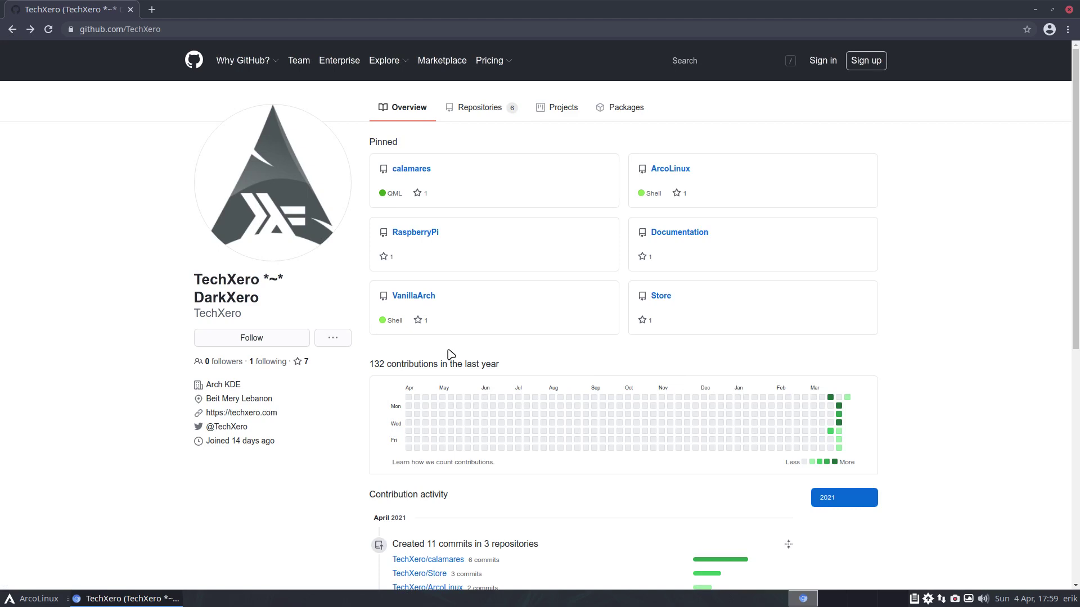
pyautogui.click(662, 296)
pyautogui.click(232, 231)
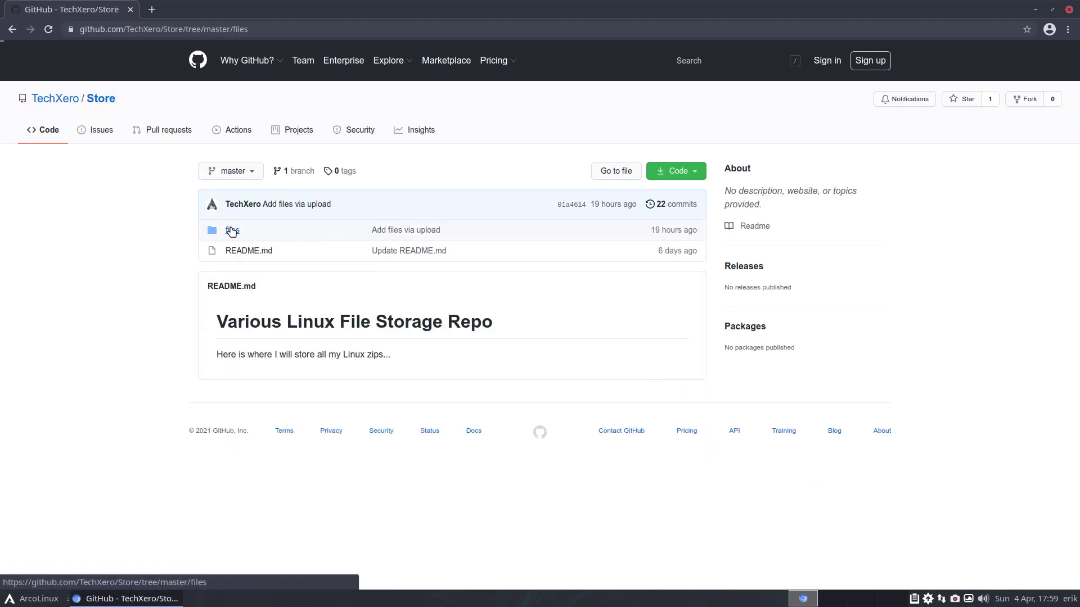
pyautogui.click(236, 251)
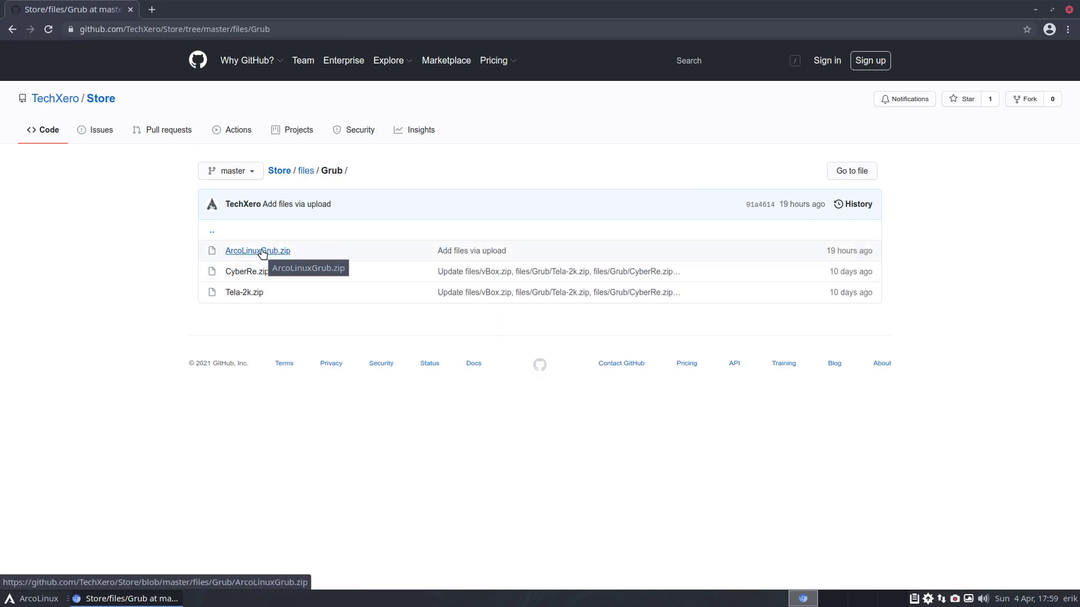
# Run 'yay grub' in the F12 drop-down terminal to list GRUB packages.
pyautogui.press('F12')
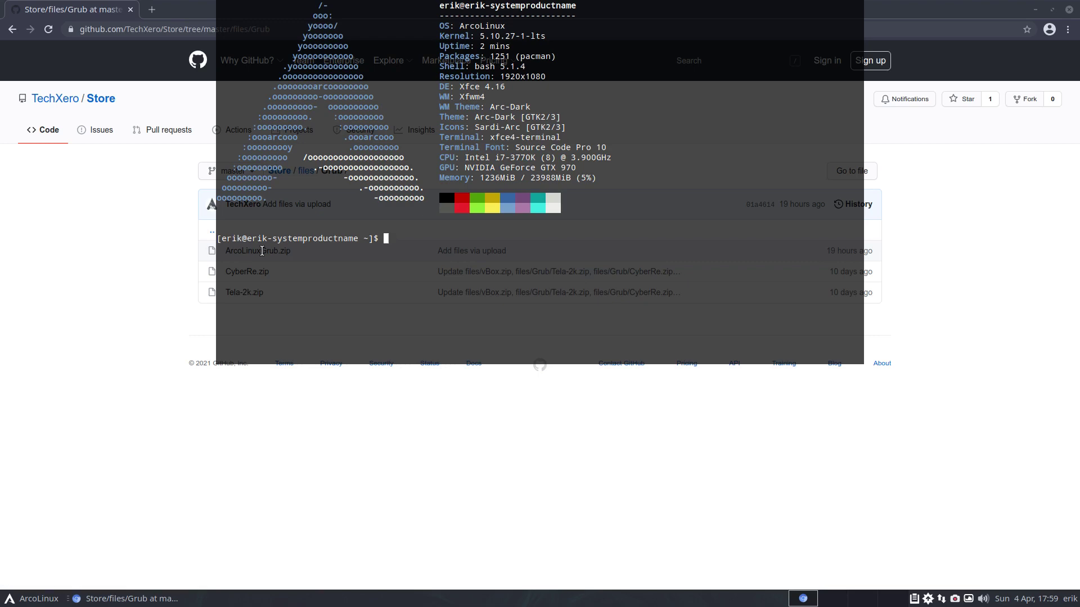
pyautogui.write('yay grub')
pyautogui.press('Return')
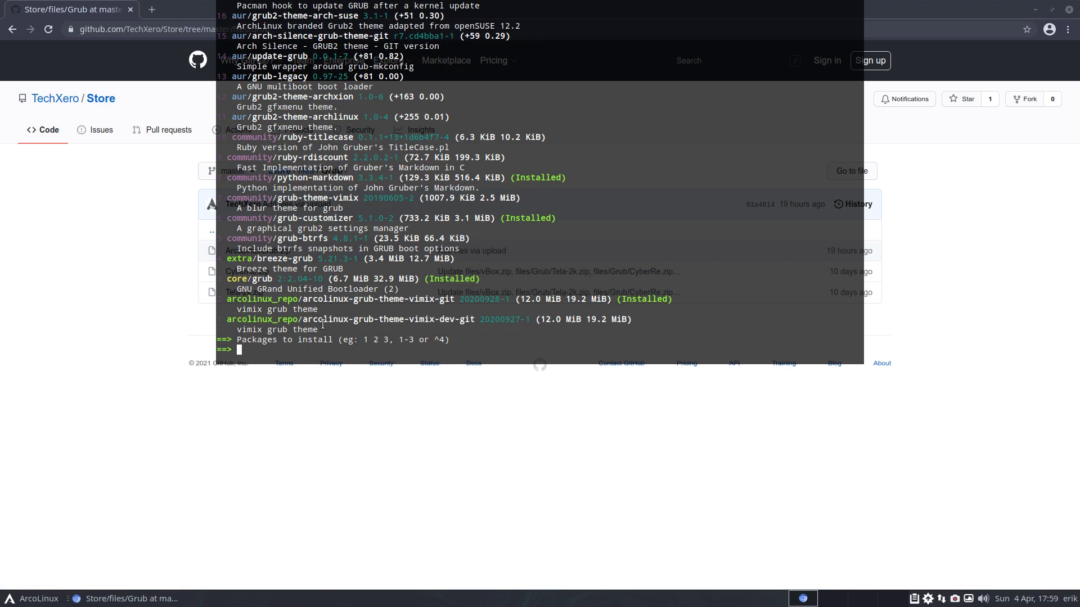
pyautogui.scroll(3, 323, 325)
pyautogui.scroll(-3, 318, 323)
# Scroll up through the results, marking arcolinux-grub-theme-vimix-dev-git and other package names.
pyautogui.moveTo(301, 320); pyautogui.dragTo(476, 320)
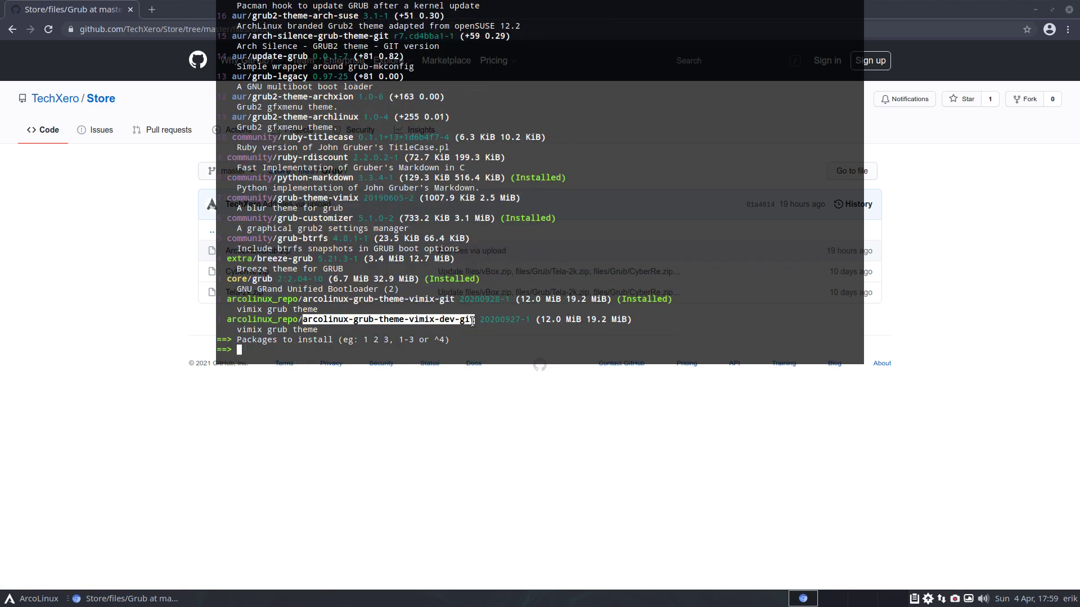
pyautogui.doubleClick(445, 319)
pyautogui.click(387, 340)
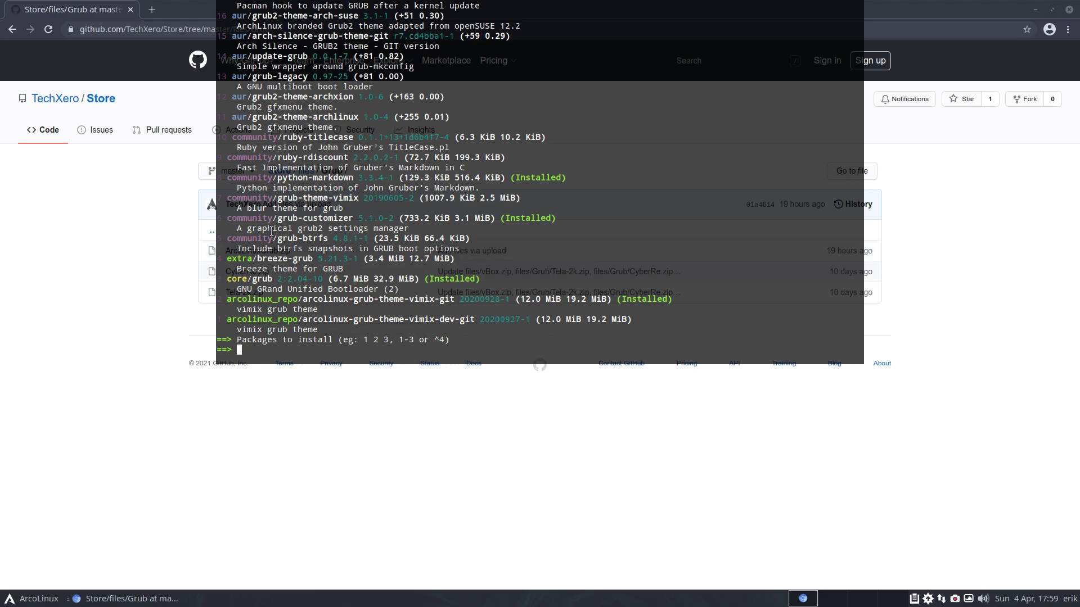
pyautogui.scroll(3, 287, 222)
pyautogui.scroll(2, 288, 222)
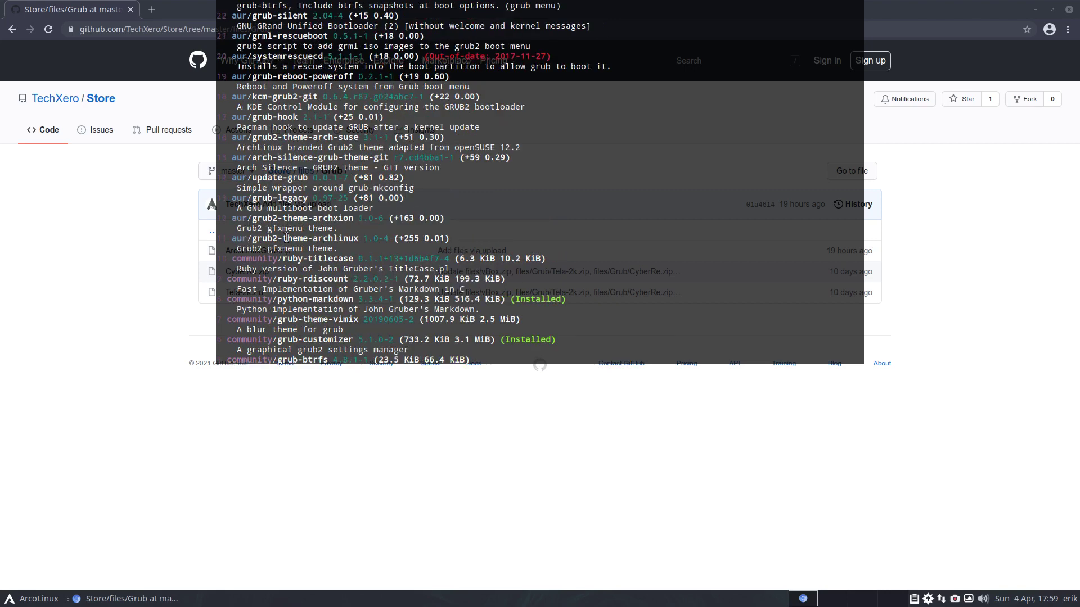
pyautogui.moveTo(262, 238); pyautogui.dragTo(354, 238)
pyautogui.moveTo(273, 218); pyautogui.dragTo(338, 218)
pyautogui.scroll(3, 285, 177)
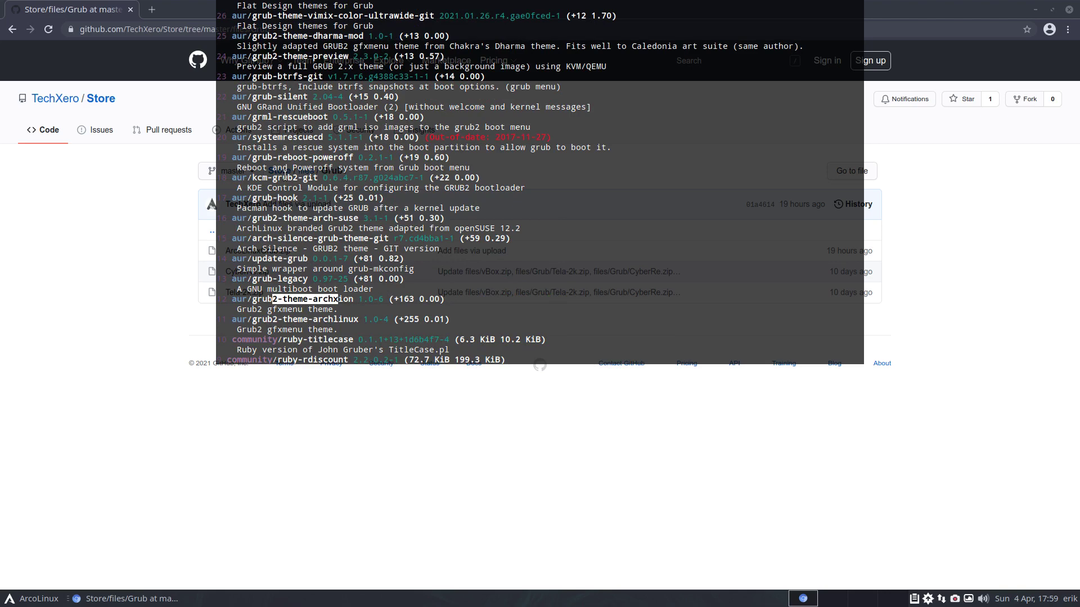
pyautogui.scroll(1, 286, 181)
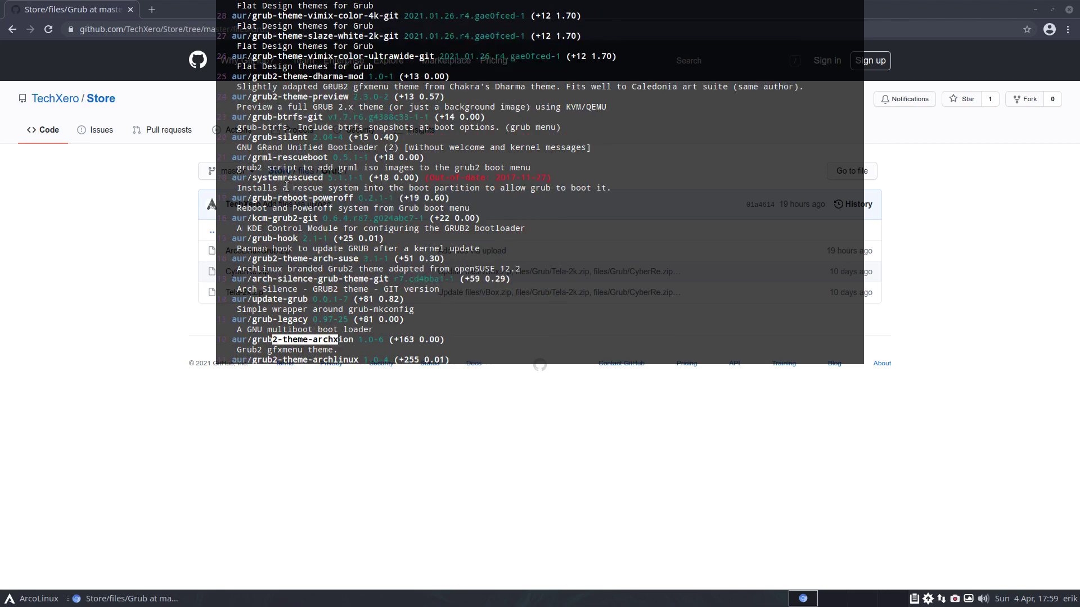
pyautogui.scroll(5, 290, 192)
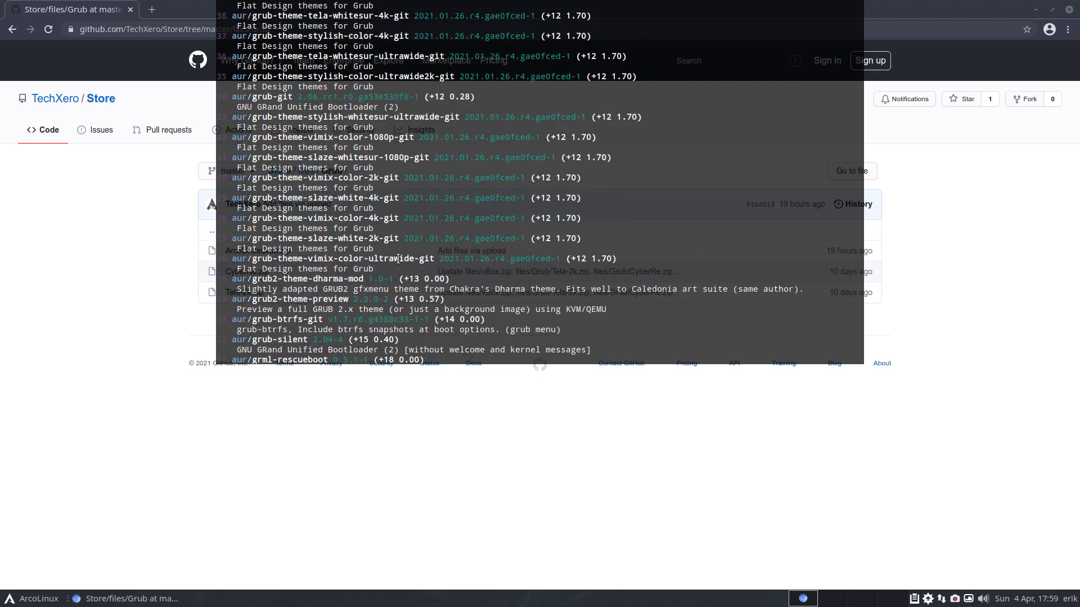
# Mark package entries 27 to 35 and keep scrolling up through the AUR results.
pyautogui.click(584, 239)
pyautogui.moveTo(571, 240); pyautogui.dragTo(251, 72)
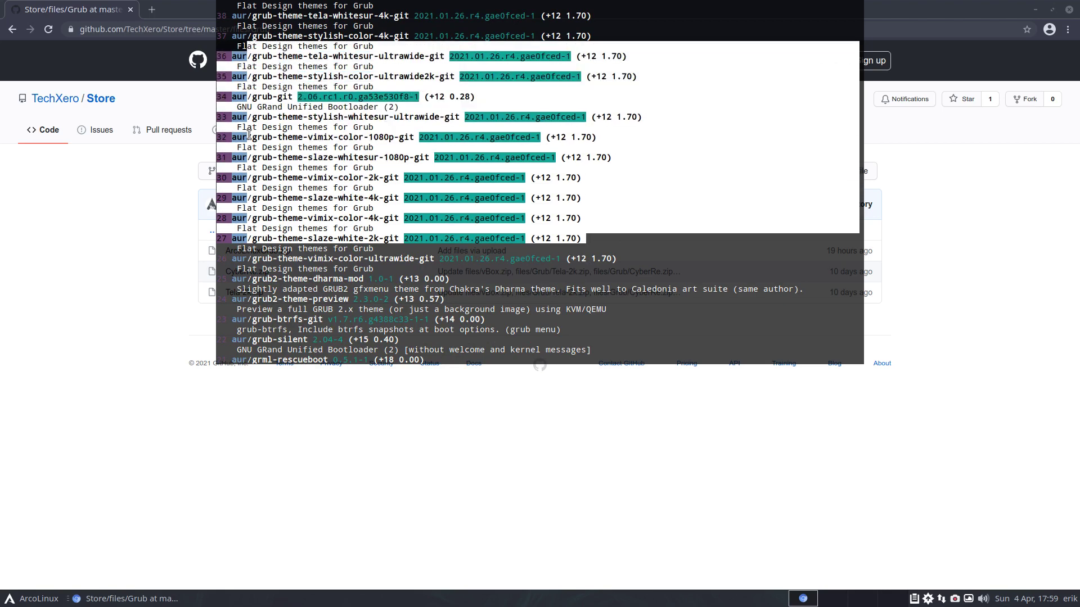
pyautogui.scroll(8, 270, 185)
pyautogui.scroll(3, 272, 191)
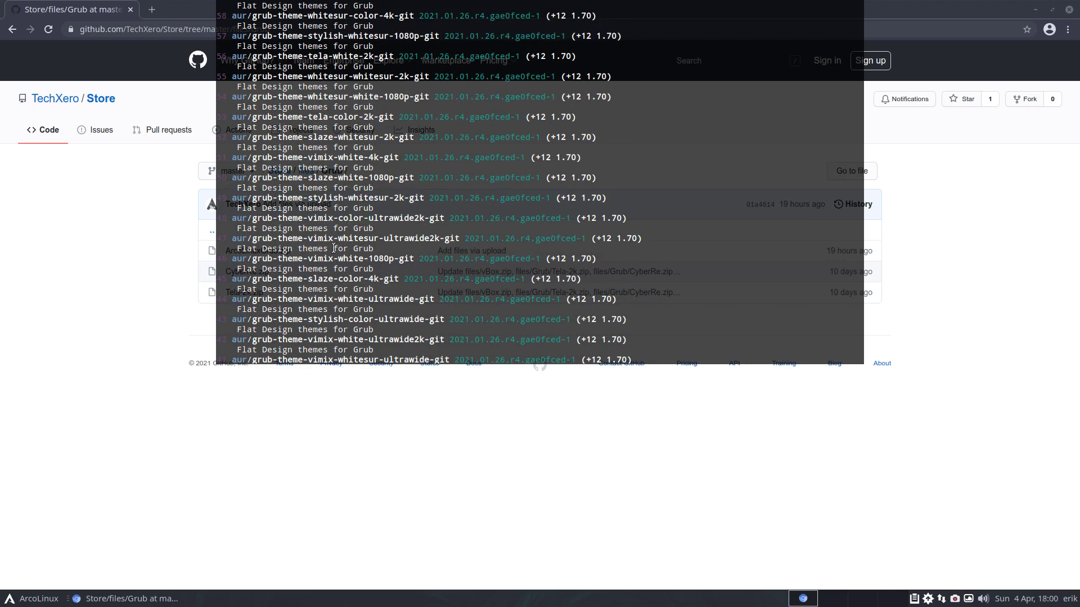
pyautogui.scroll(1, 334, 248)
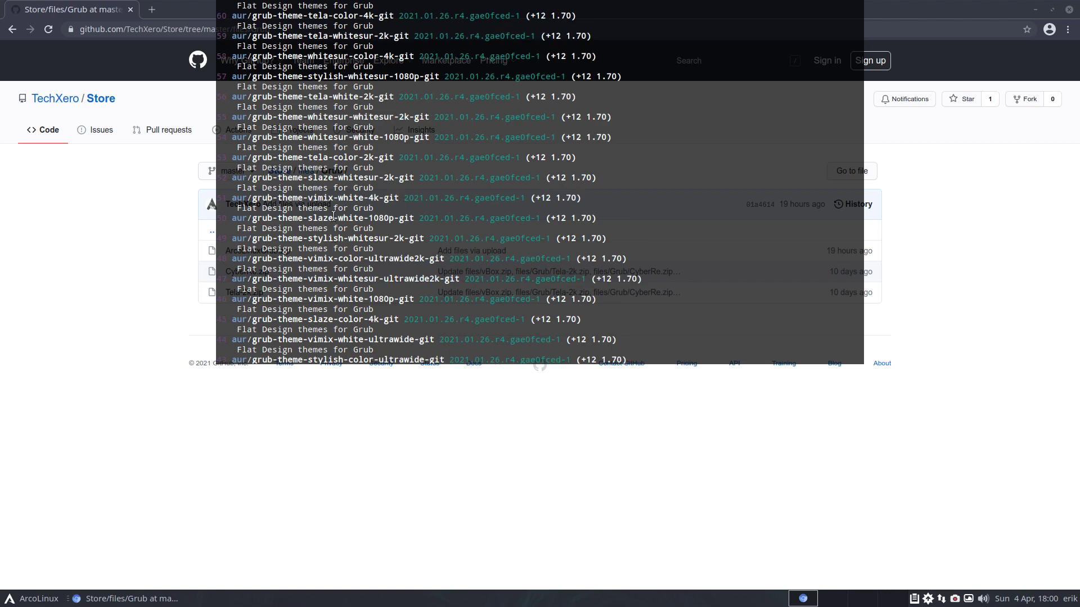
pyautogui.scroll(10, 334, 216)
pyautogui.scroll(9, 334, 216)
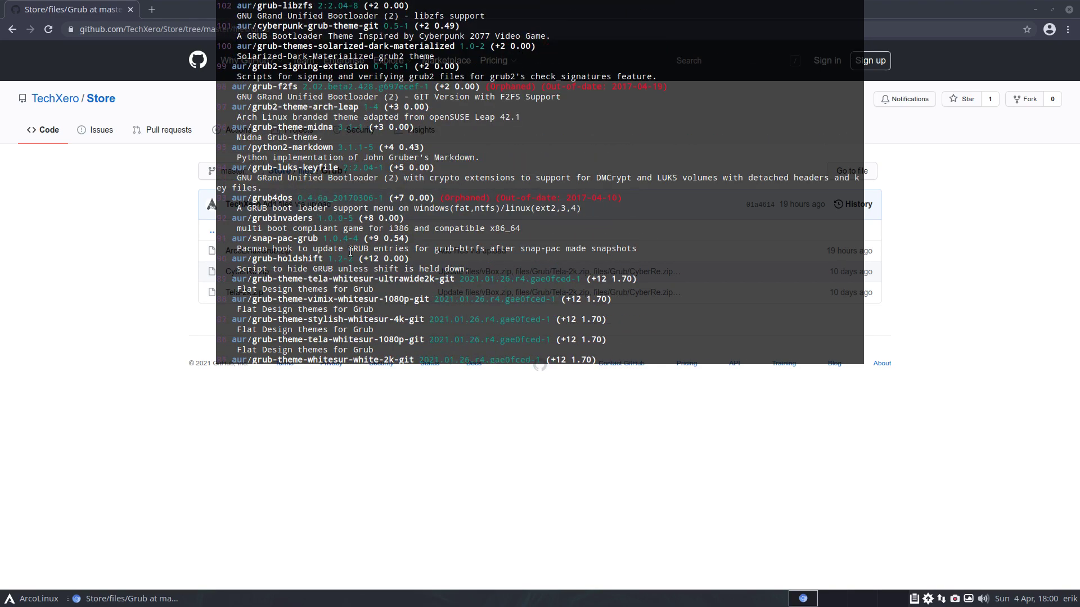
pyautogui.scroll(3, 352, 230)
# Pick out grub-theme-midna and starlabstheme-grub-git, then hide the drop-down terminal.
pyautogui.doubleClick(321, 249)
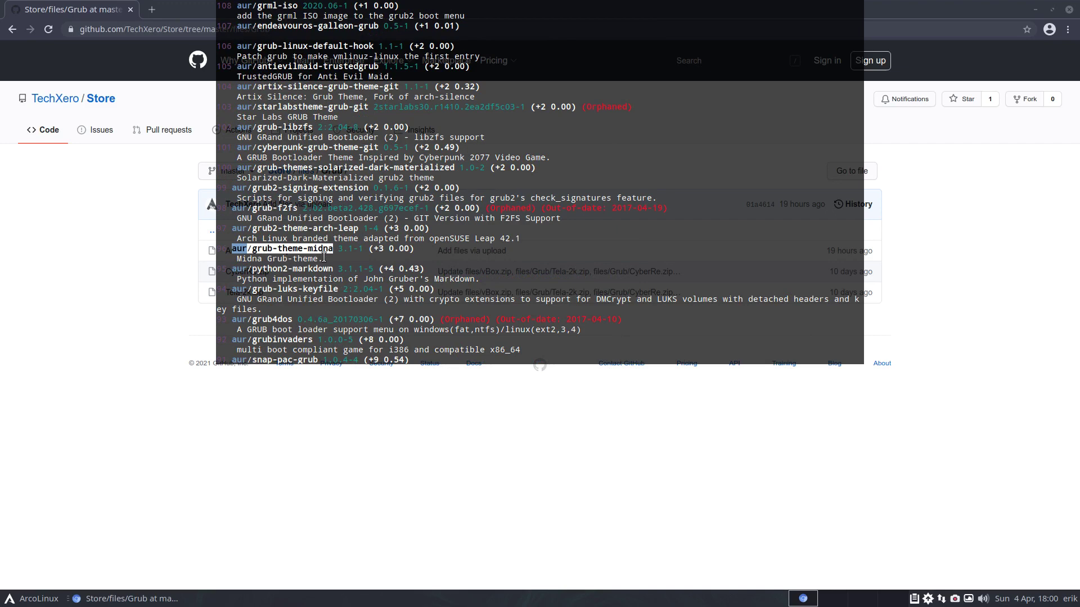
pyautogui.scroll(3, 307, 157)
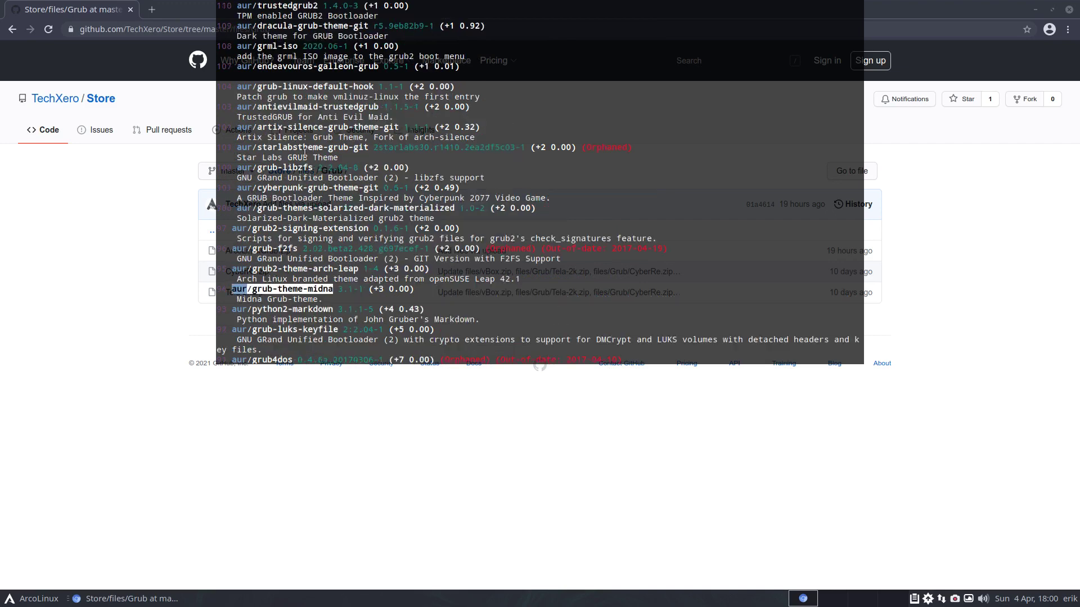
pyautogui.doubleClick(334, 187)
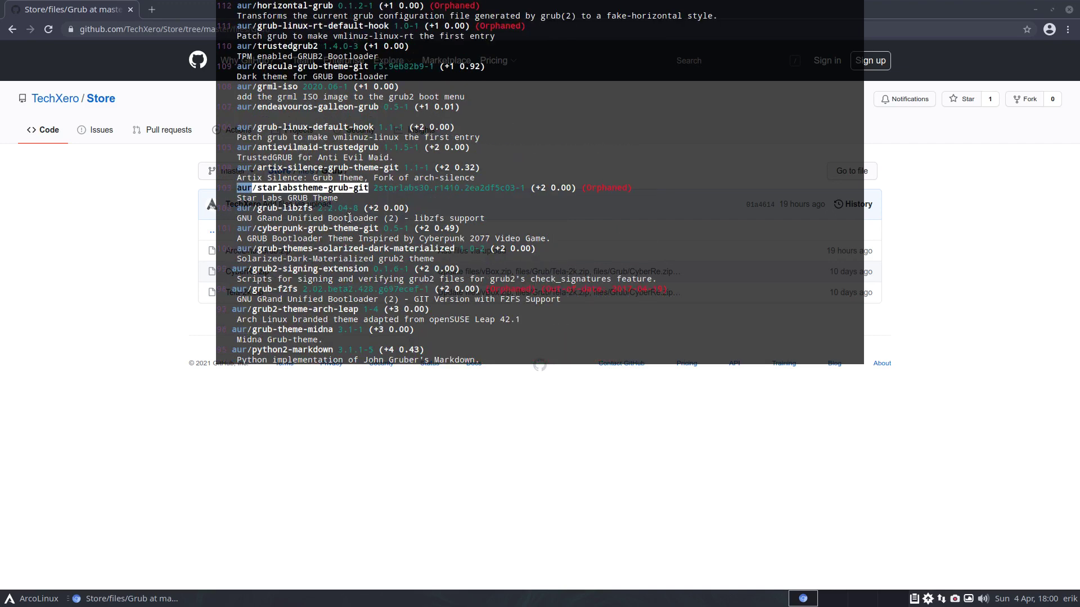
pyautogui.scroll(3, 460, 262)
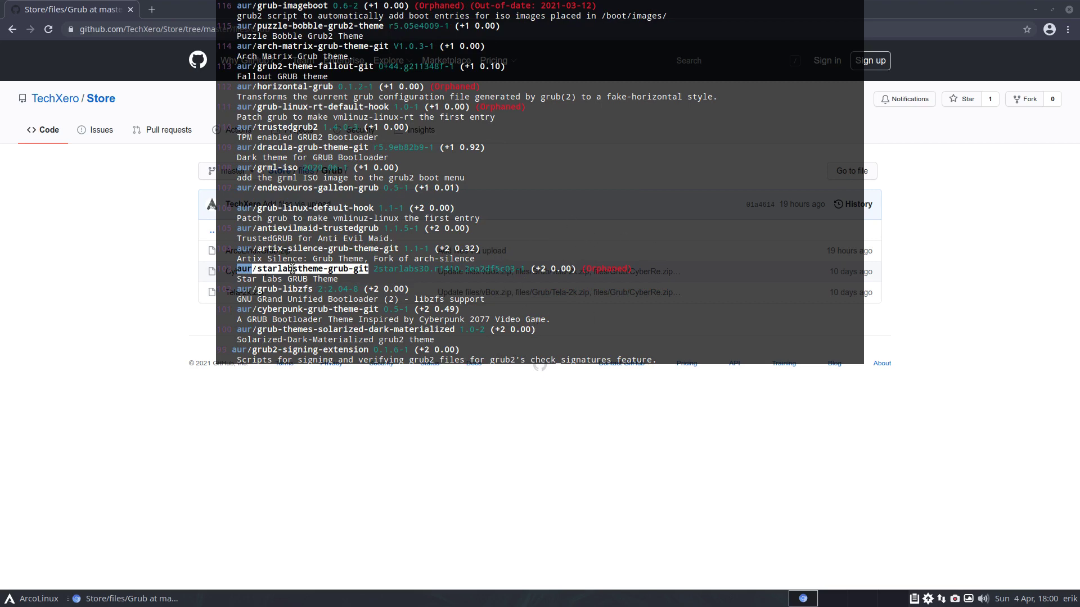
pyautogui.scroll(15, 292, 269)
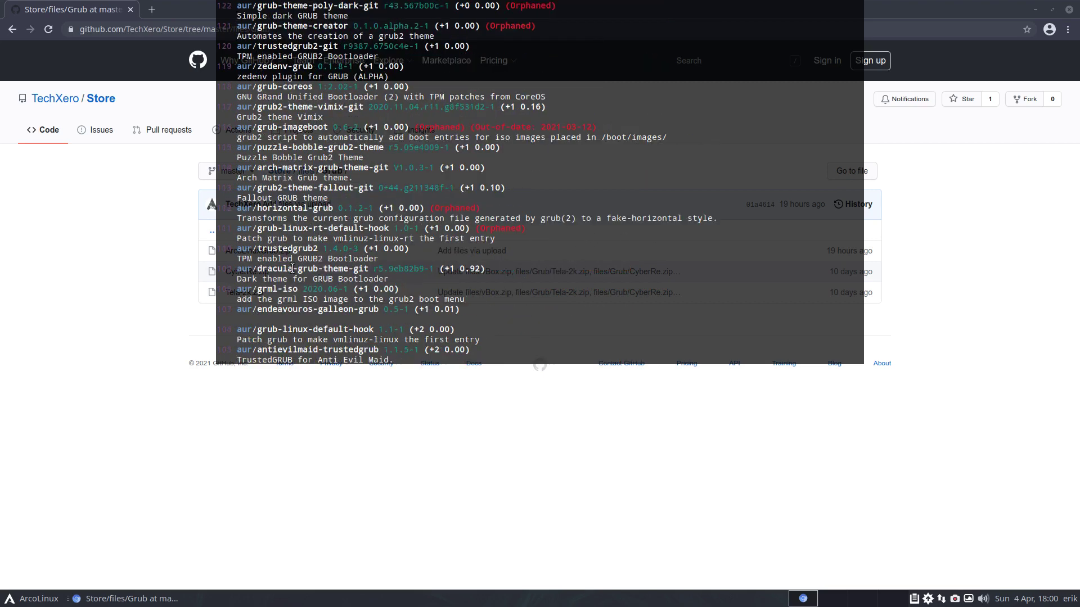
pyautogui.scroll(2, 292, 269)
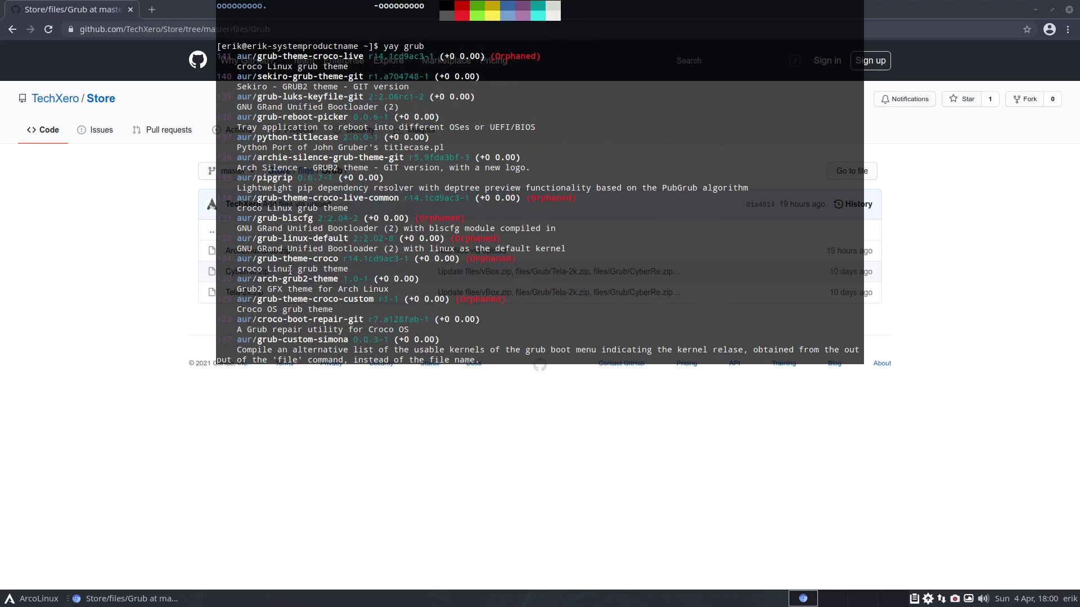
pyautogui.press('F12')
# Download ArcoLinuxGrub.zip from the GitHub Grub folder.
pyautogui.click(284, 251)
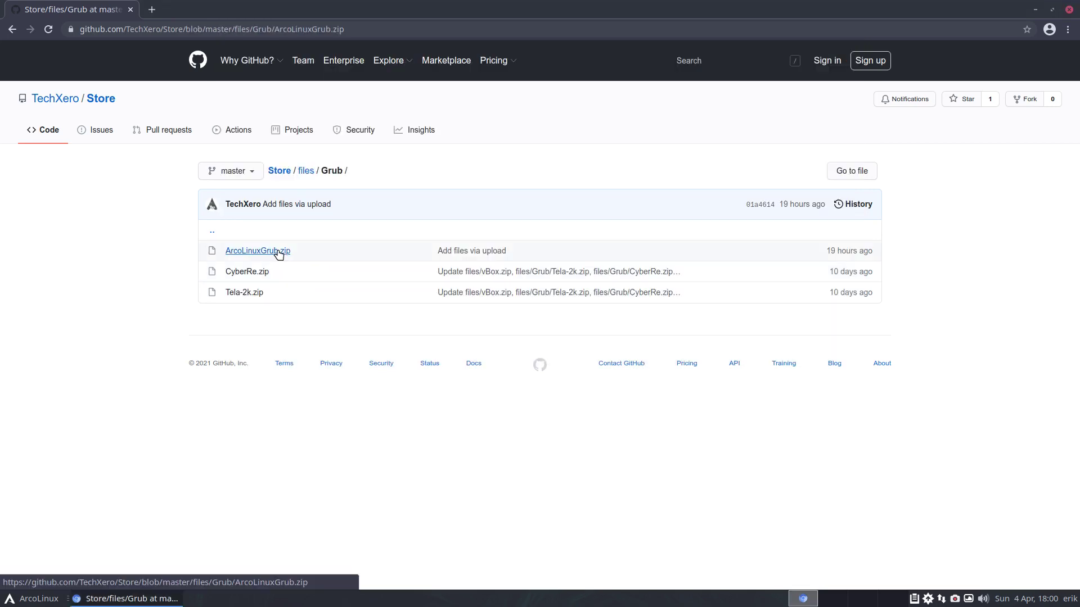
pyautogui.click(831, 271)
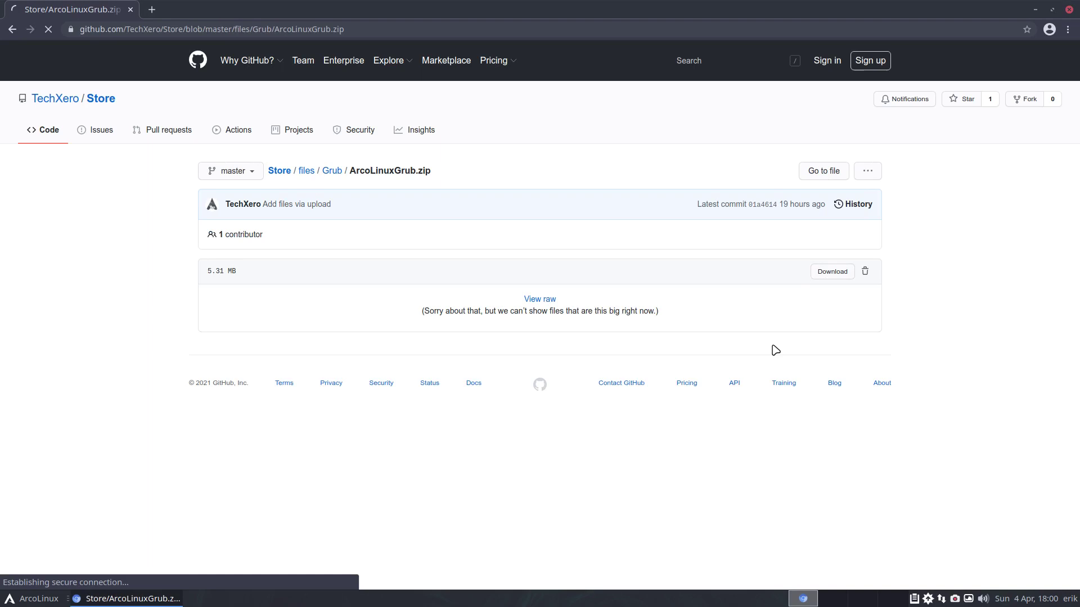
pyautogui.click(85, 570)
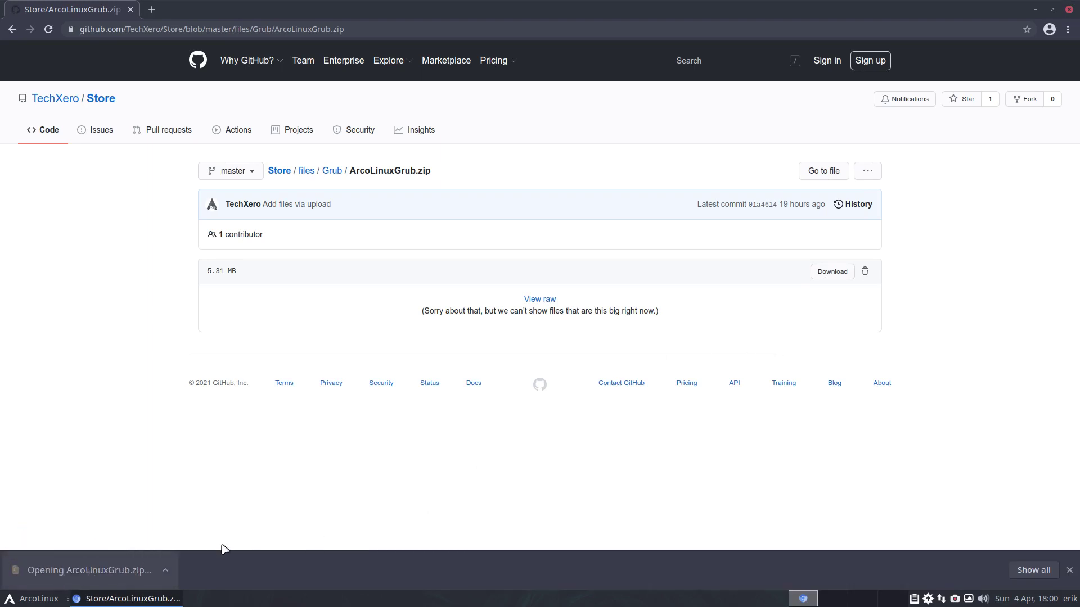
pyautogui.click(697, 160)
pyautogui.click(121, 572)
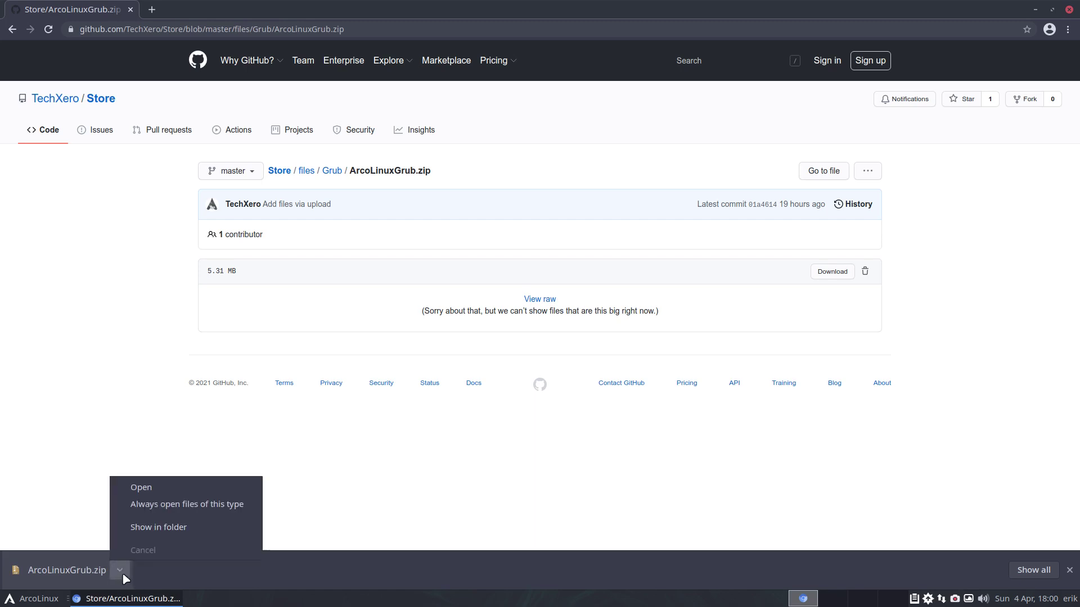
pyautogui.click(169, 533)
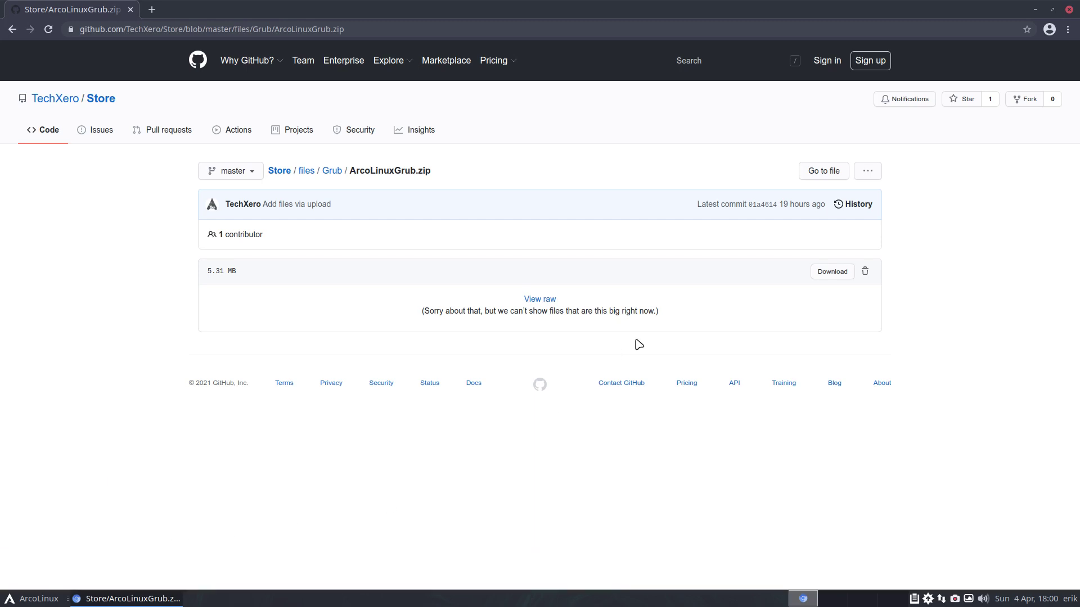
# In Thunar's Downloads folder, delete the mhwd-master folder and mhwd-master.zip.
pyautogui.press('super+d')
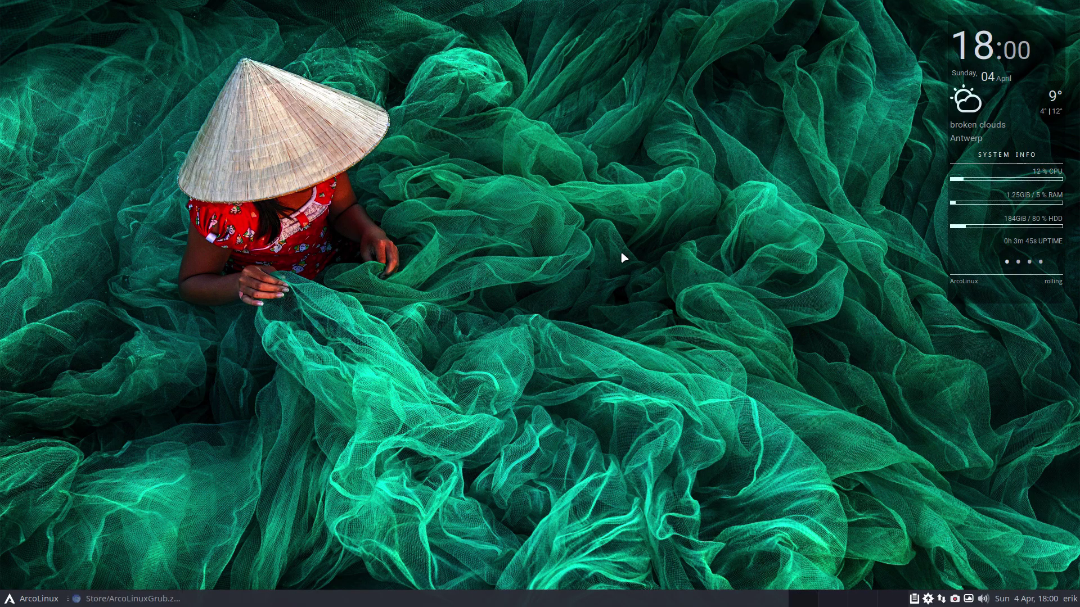
pyautogui.press('super+shift+Return')
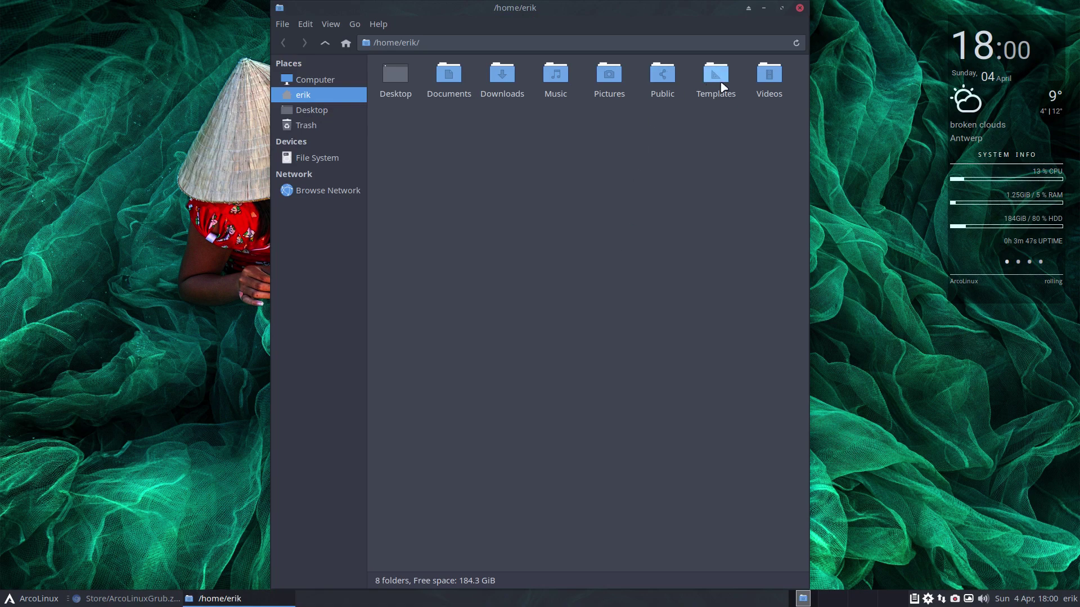
pyautogui.doubleClick(511, 76)
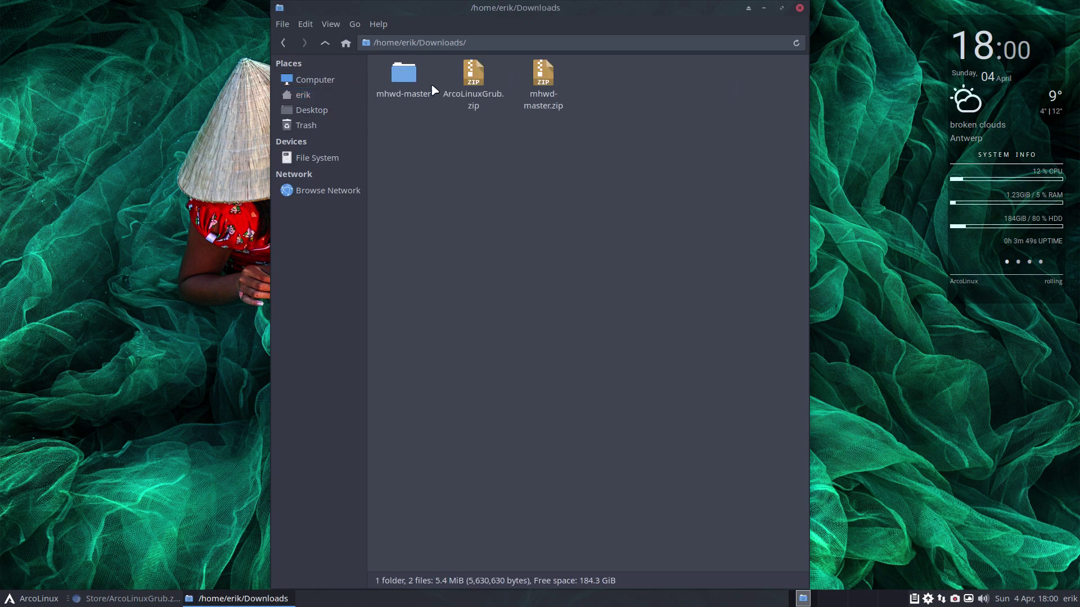
pyautogui.click(408, 81)
pyautogui.press('Delete')
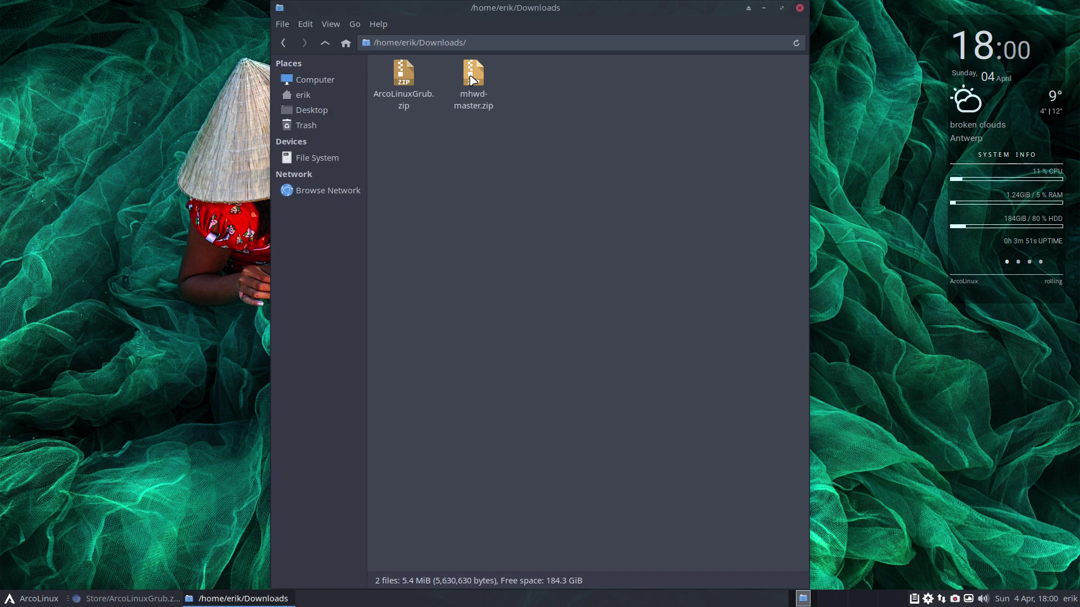
pyautogui.click(473, 76)
pyautogui.press('Delete')
# Extract ArcoLinuxGrub.zip here, delete the zip, and open the extracted folder.
pyautogui.rightClick(404, 77)
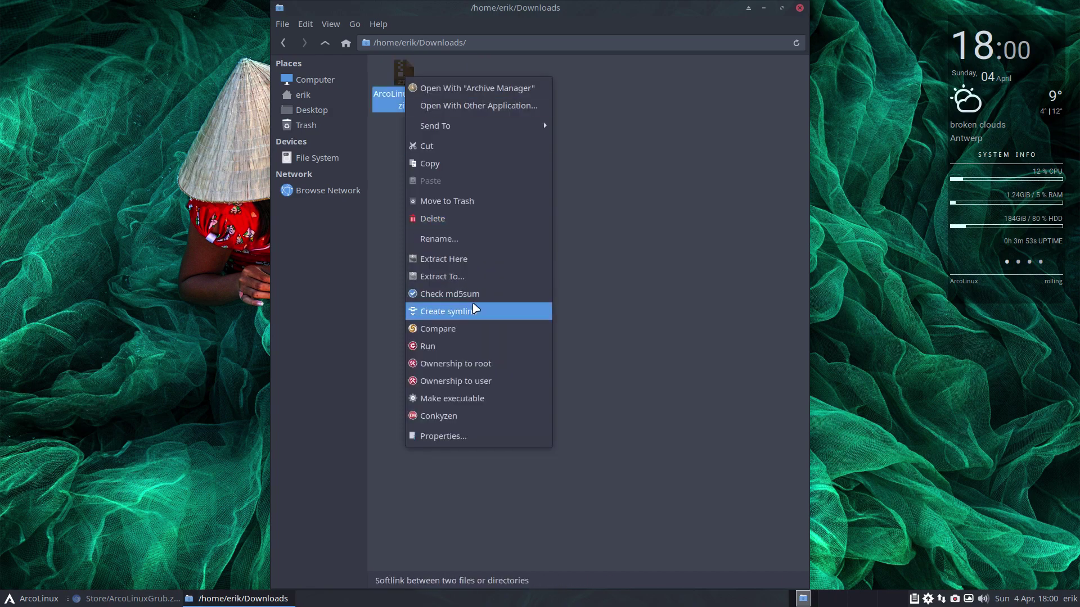
pyautogui.click(513, 262)
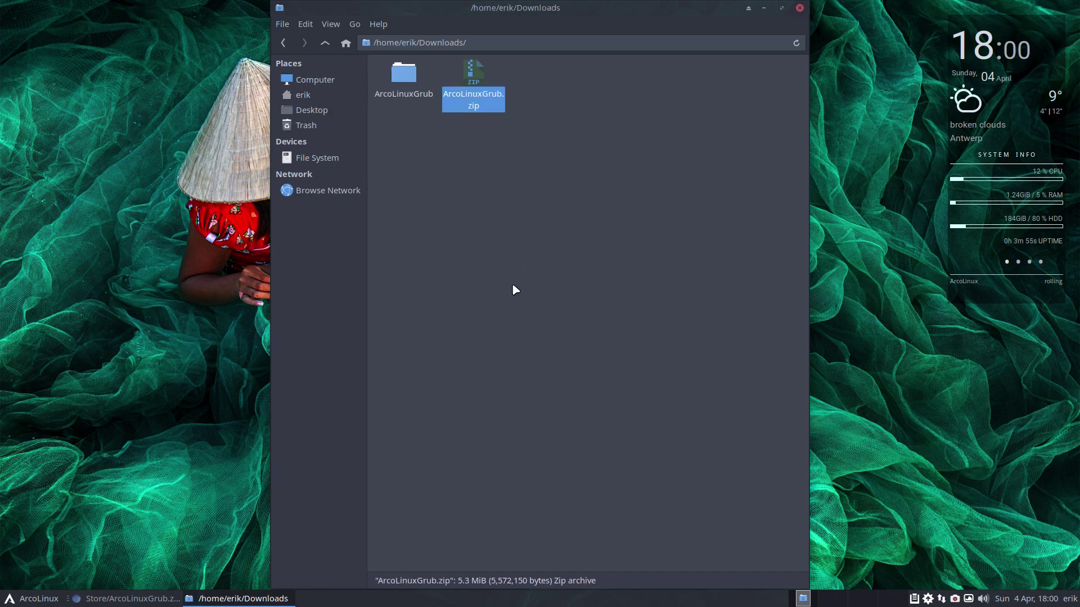
pyautogui.press('Delete')
pyautogui.doubleClick(405, 84)
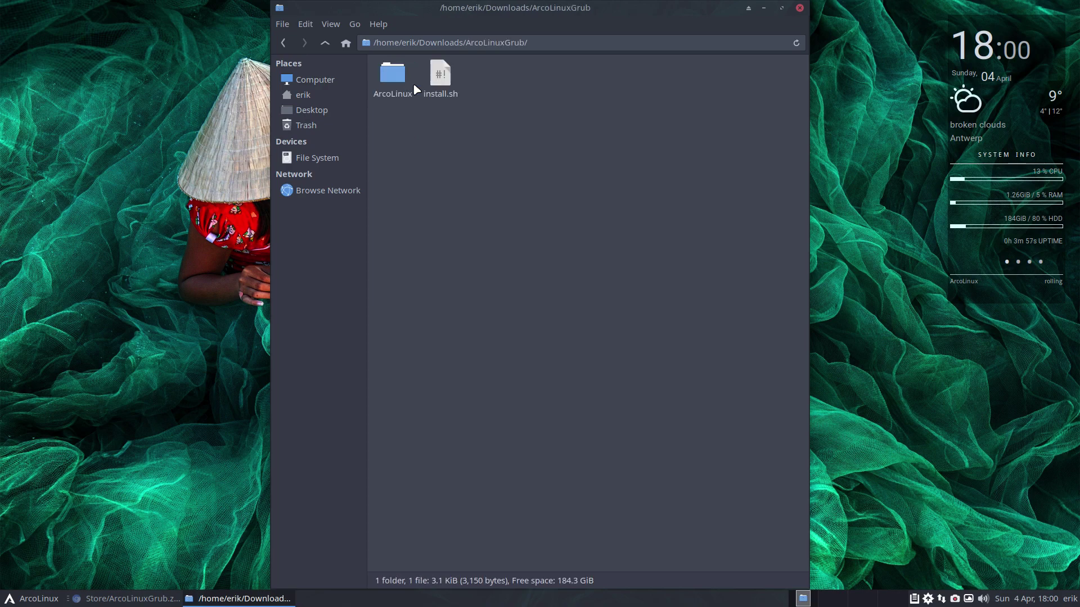
# Read install.sh in maximized Sublime Text, highlighting 'prompt' and noting THEME_DIR /boot/grub/themes.
pyautogui.doubleClick(441, 76)
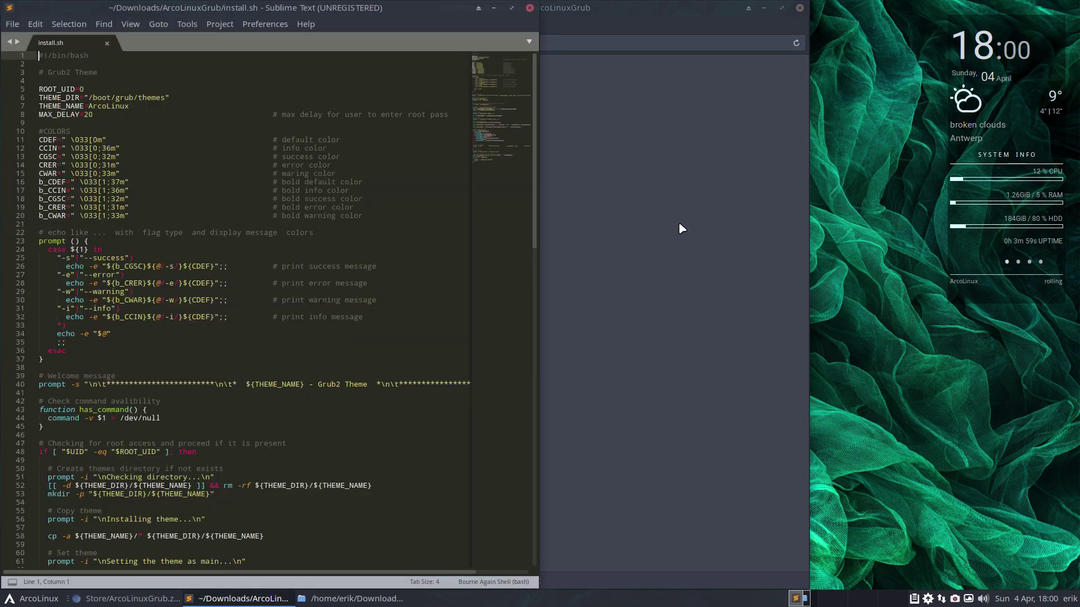
pyautogui.click(511, 8)
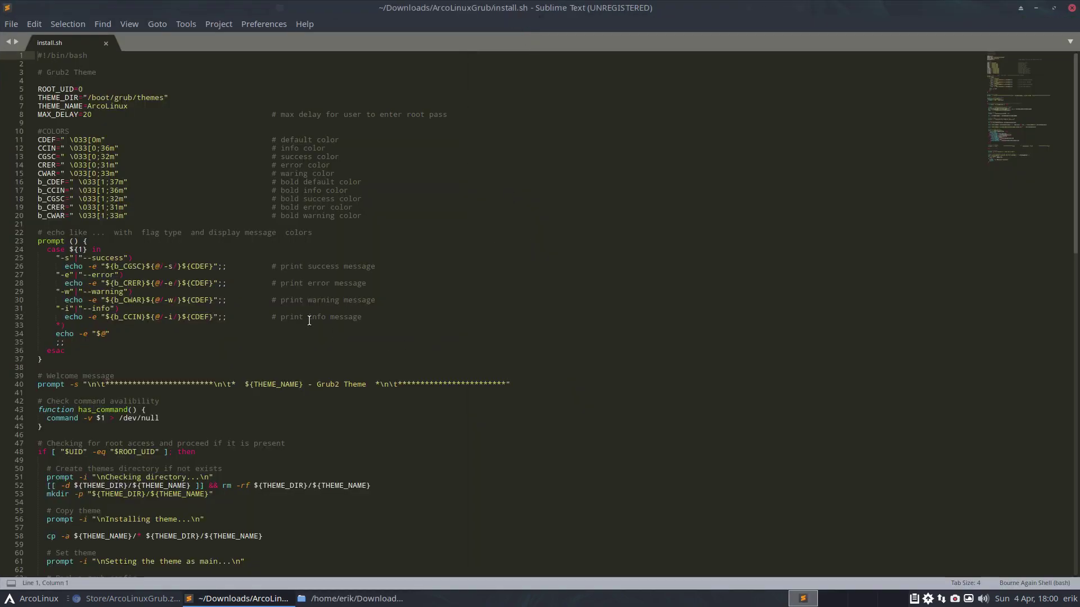
pyautogui.keyDown('ctrl'); pyautogui.scroll(8, 310, 321); pyautogui.keyUp('ctrl')
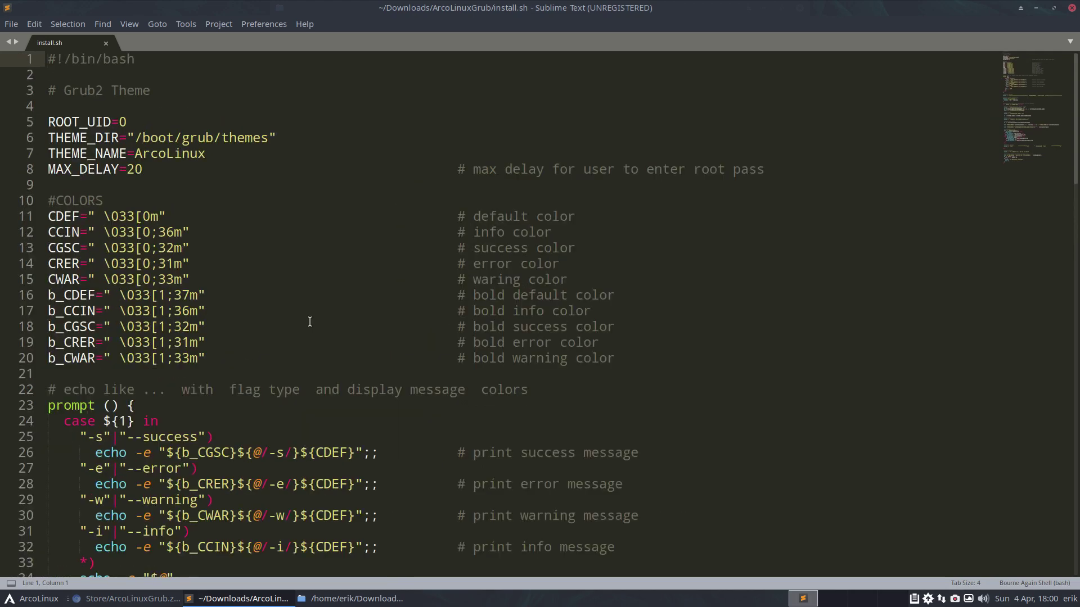
pyautogui.scroll(-3, 310, 321)
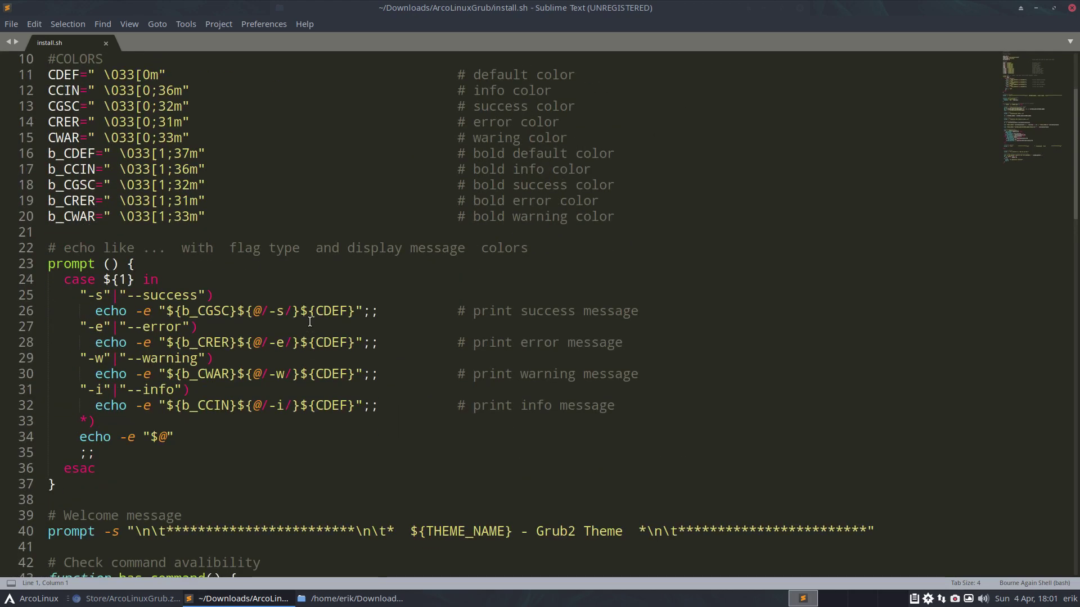
pyautogui.scroll(-5, 309, 322)
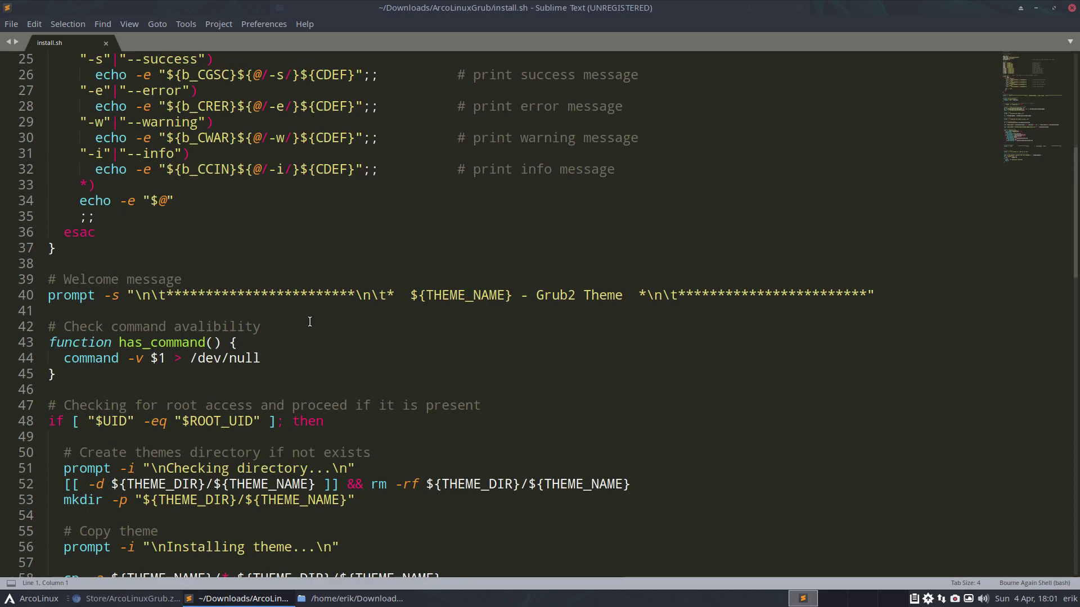
pyautogui.scroll(-8, 310, 322)
pyautogui.scroll(-8, 309, 321)
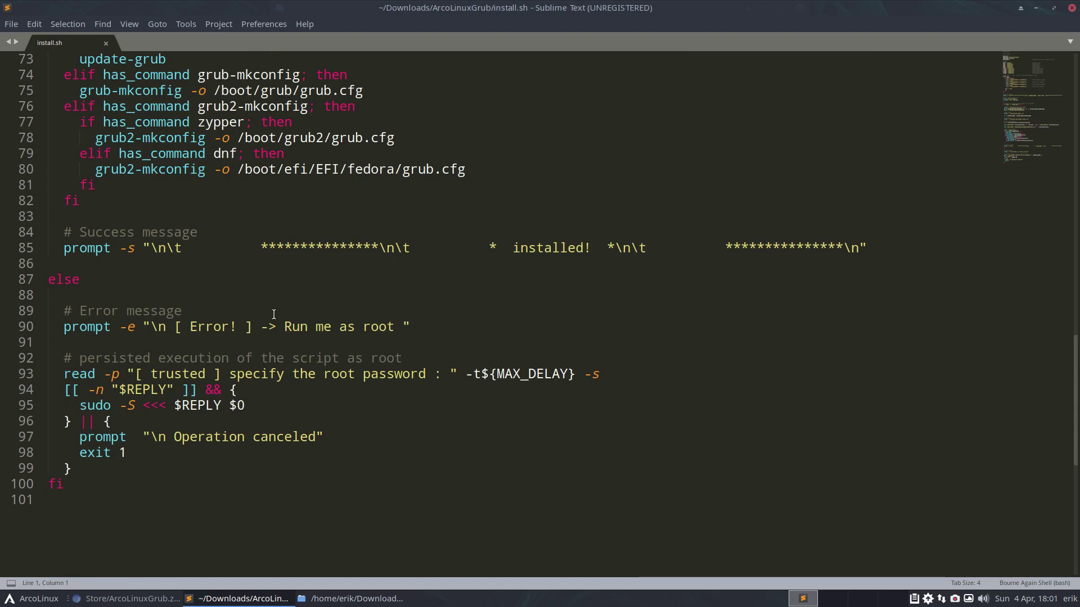
pyautogui.doubleClick(74, 334)
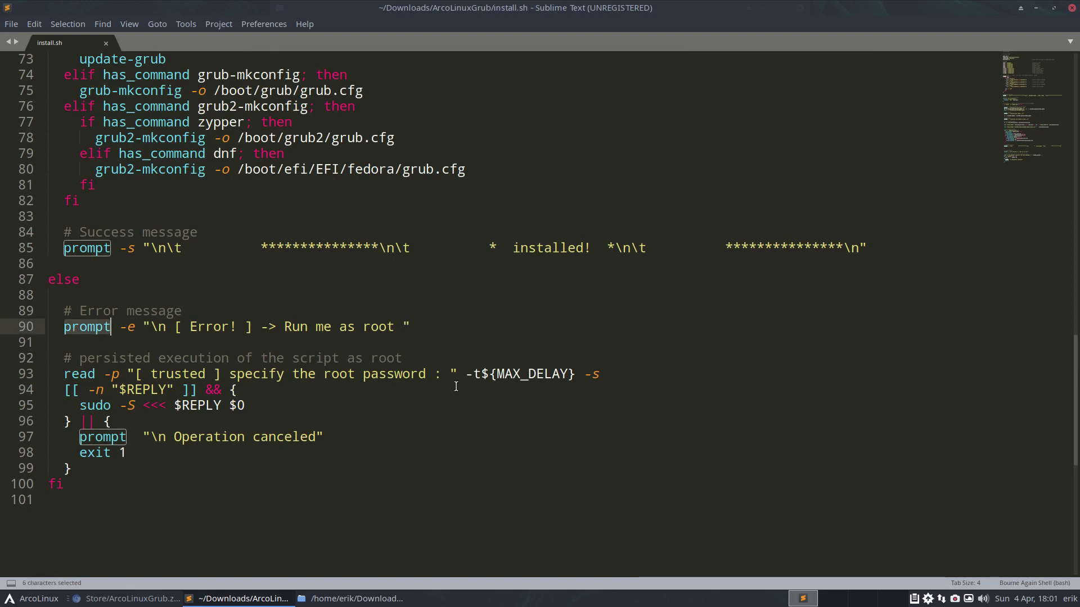
pyautogui.scroll(-1, 456, 387)
pyautogui.scroll(20, 224, 337)
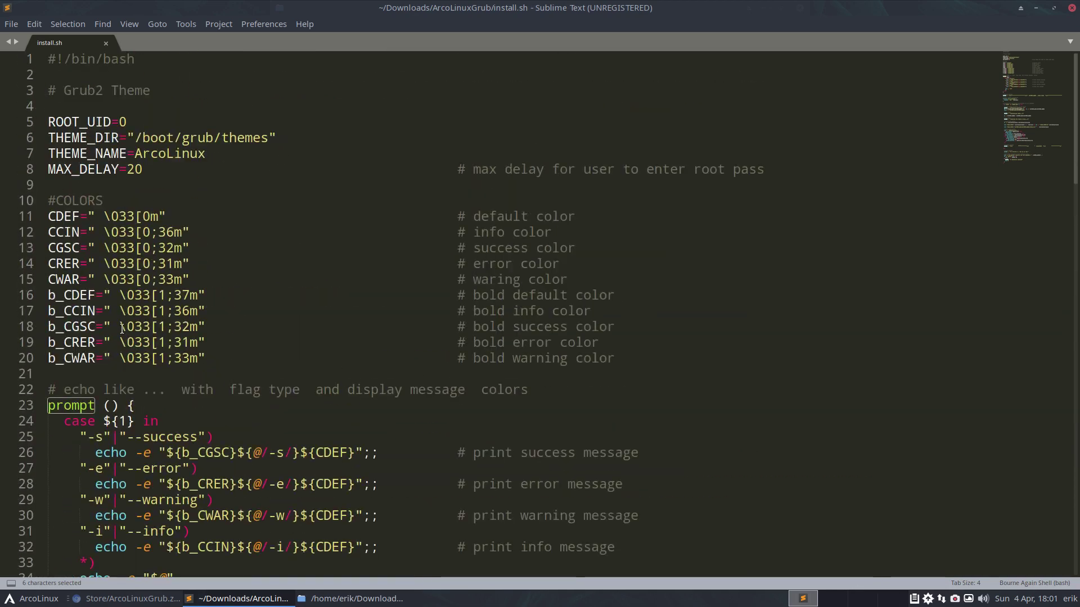
pyautogui.scroll(-3, 122, 329)
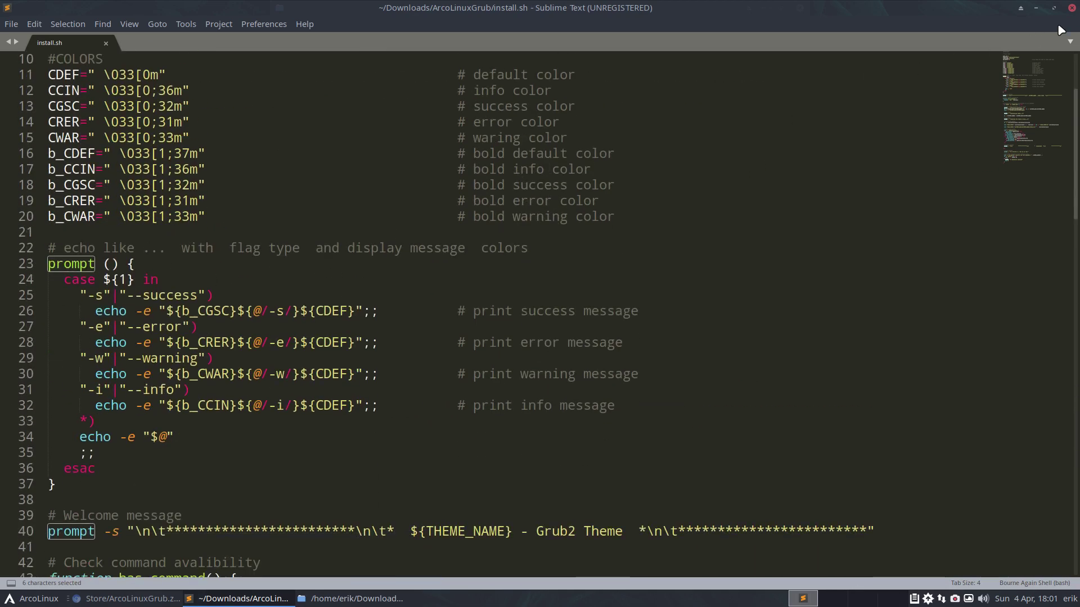
# Close install.sh and open the ArcoLinux theme folder inside ArcoLinuxGrub.
pyautogui.click(1071, 9)
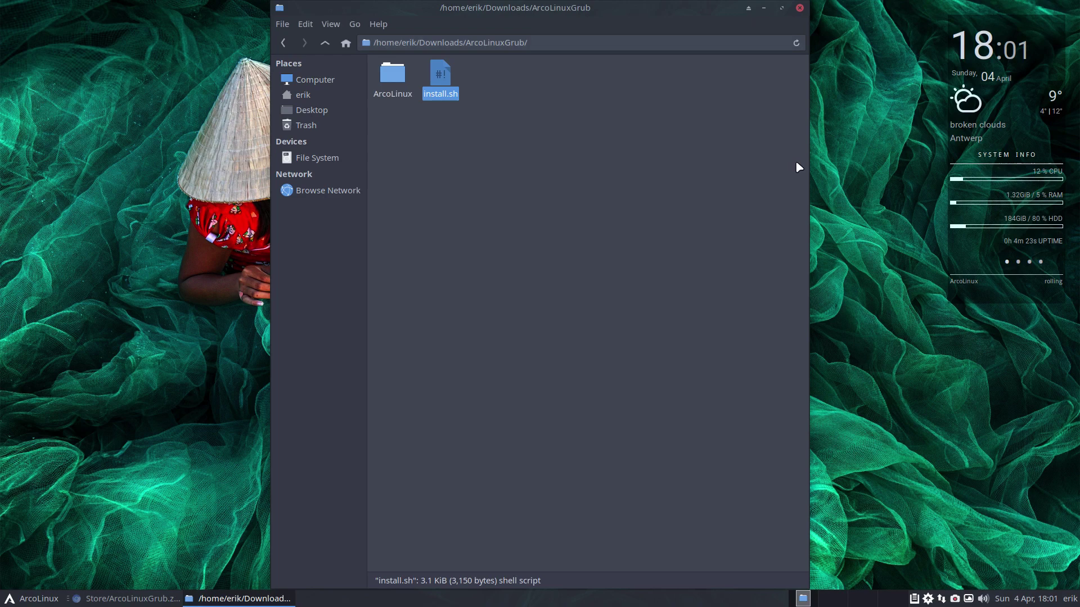
pyautogui.click(435, 158)
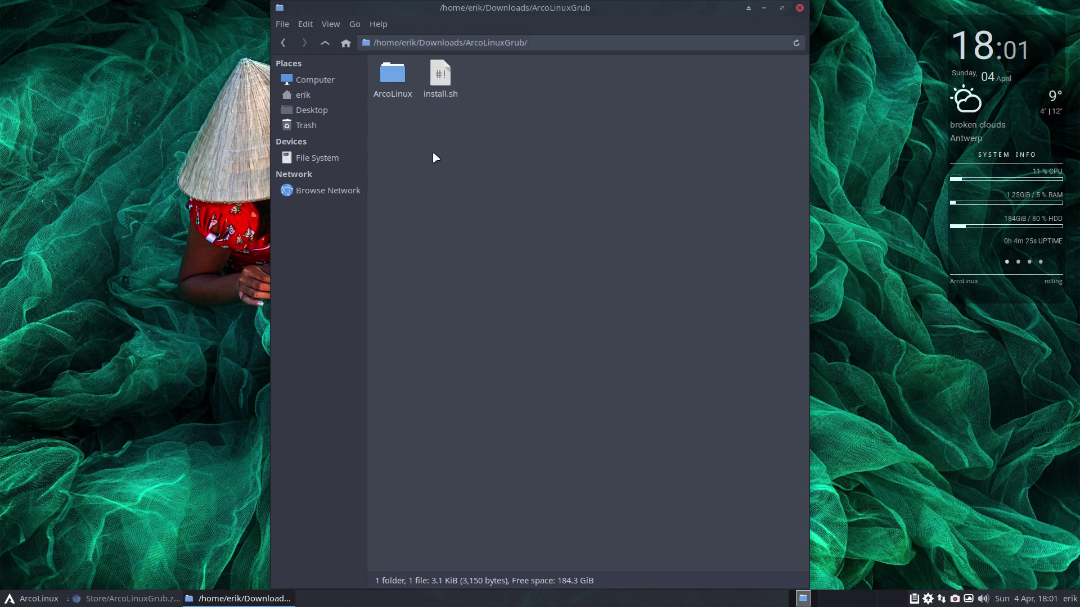
pyautogui.click(442, 76)
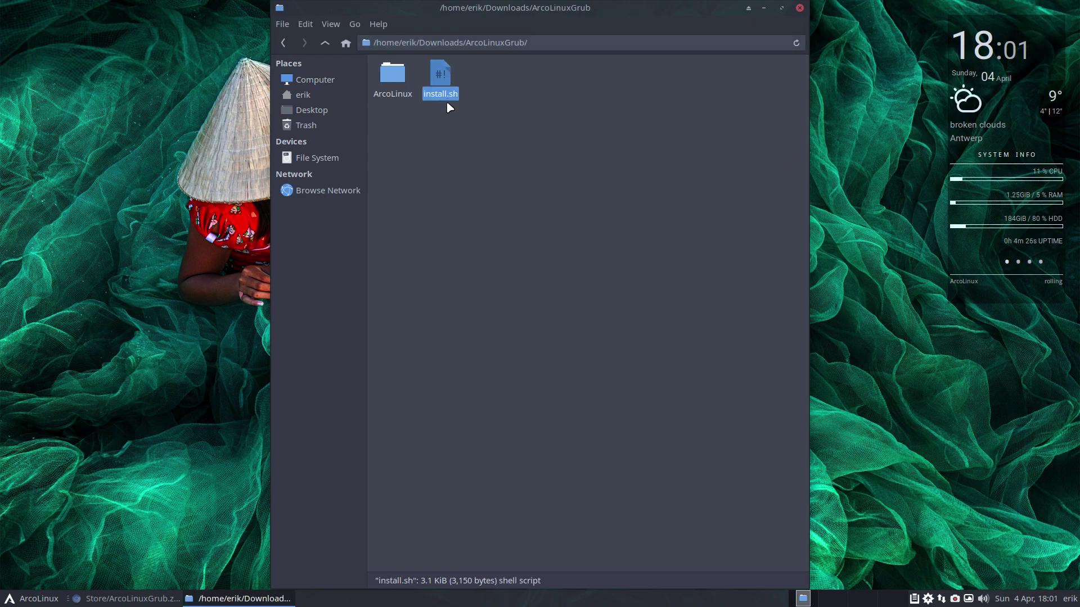
pyautogui.doubleClick(394, 78)
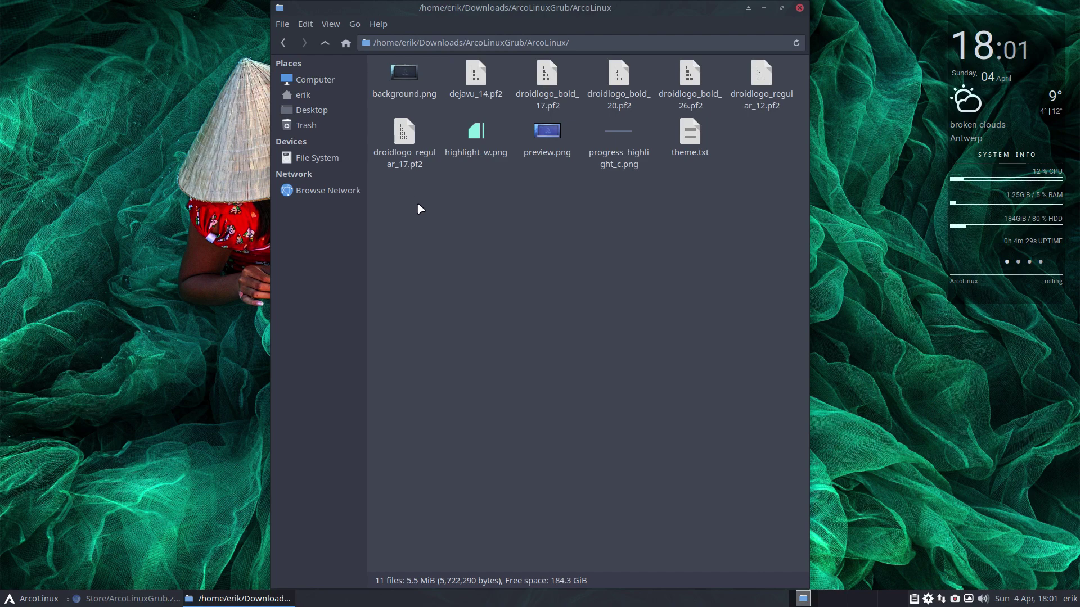
# View preview.png and background.png in nomacs, closing each afterward.
pyautogui.doubleClick(554, 128)
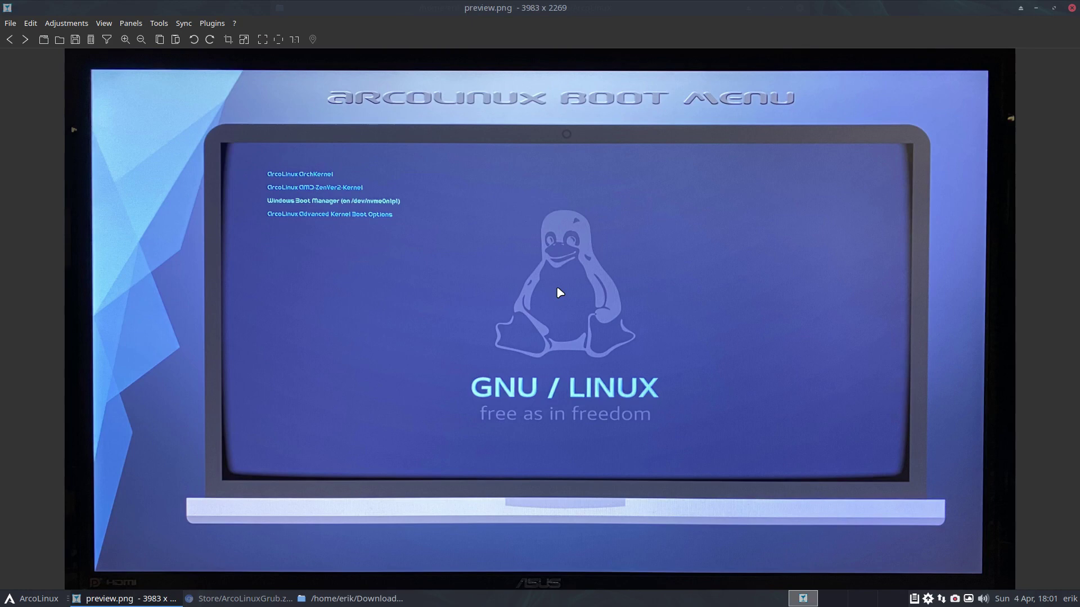
pyautogui.click(1071, 8)
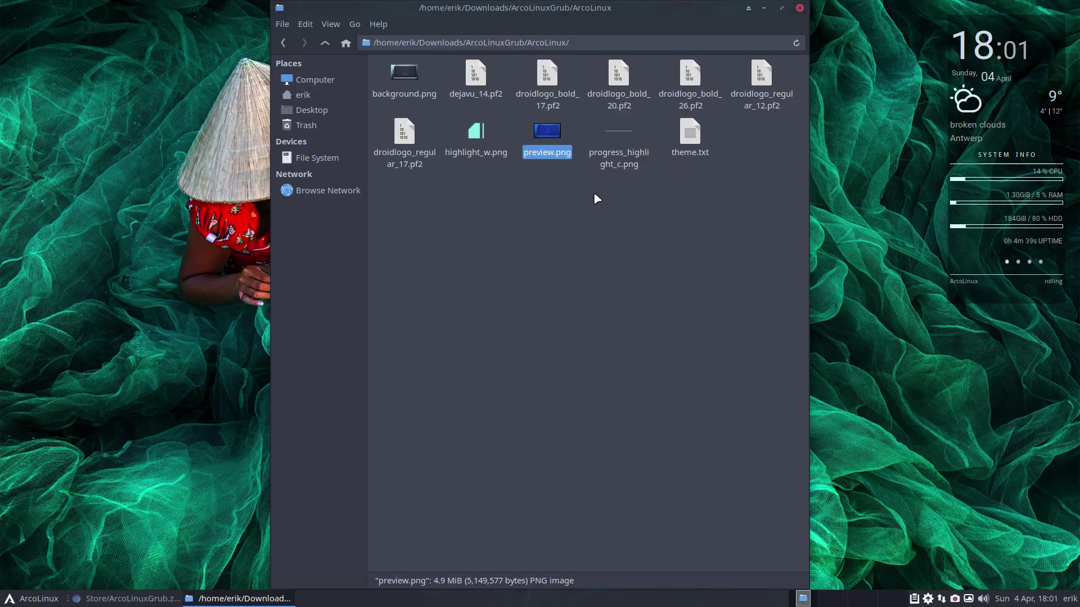
pyautogui.doubleClick(397, 72)
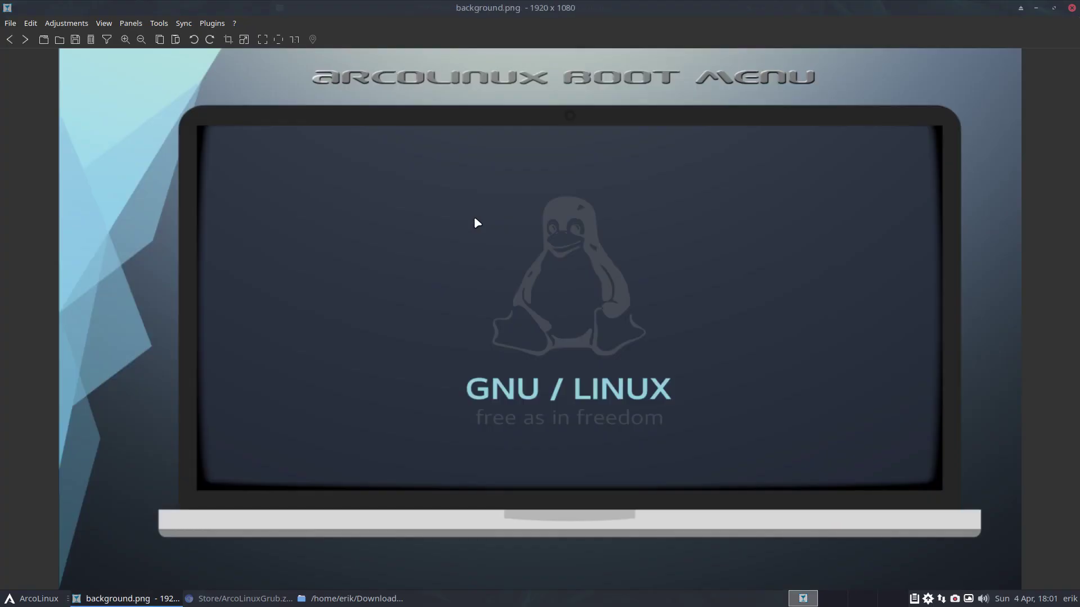
pyautogui.click(1071, 8)
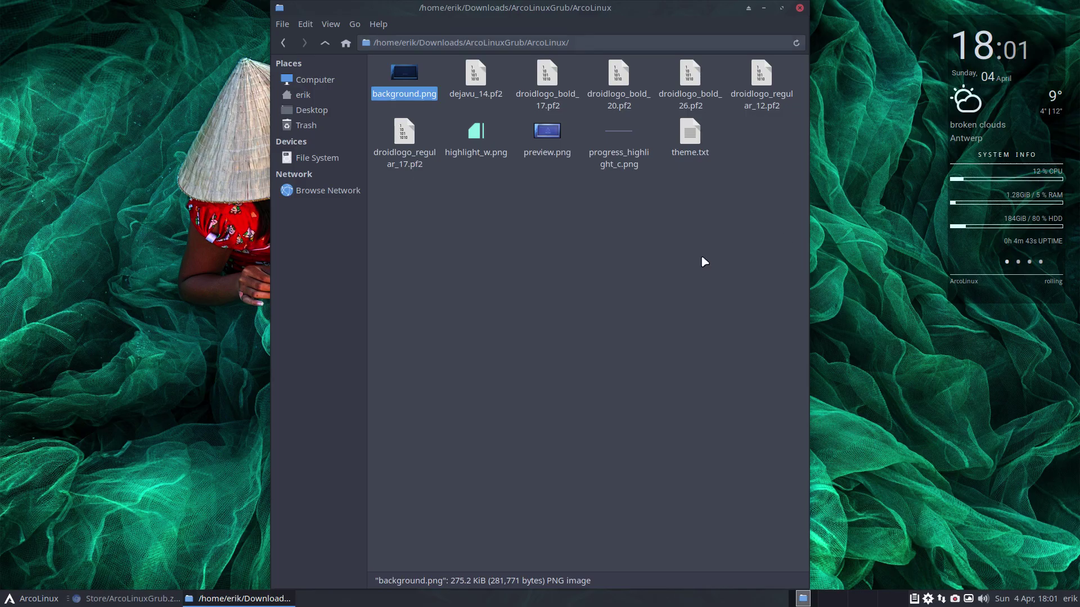
# Open theme.txt and change the boot menu left value from 18% to 20%, saving.
pyautogui.doubleClick(690, 133)
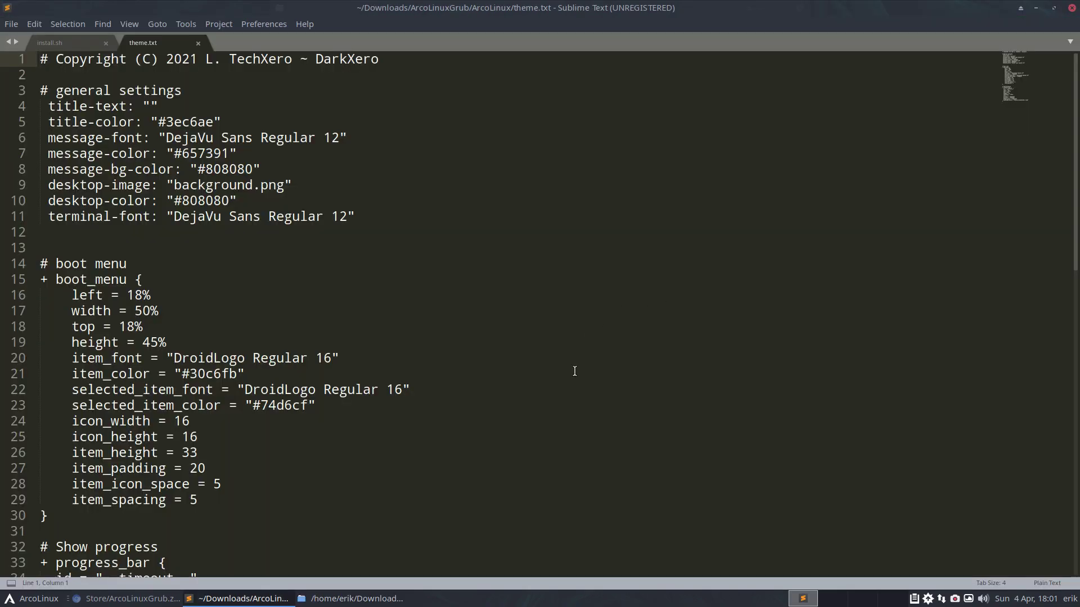
pyautogui.scroll(-1, 504, 392)
pyautogui.scroll(1, 504, 393)
pyautogui.moveTo(141, 294); pyautogui.dragTo(126, 295)
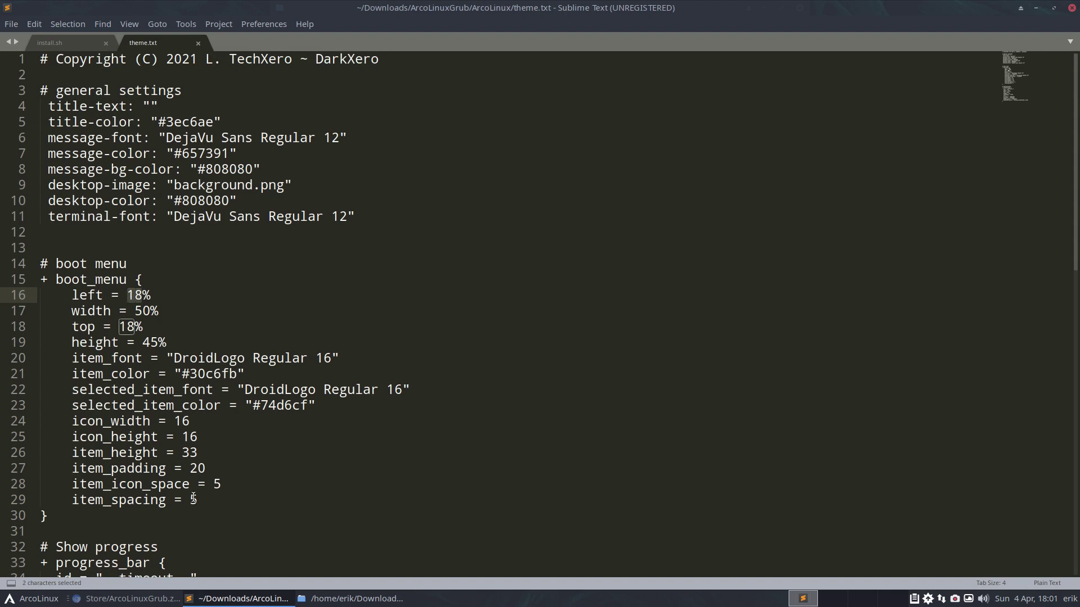
pyautogui.write('20')
pyautogui.hotkey('ctrl', 's')
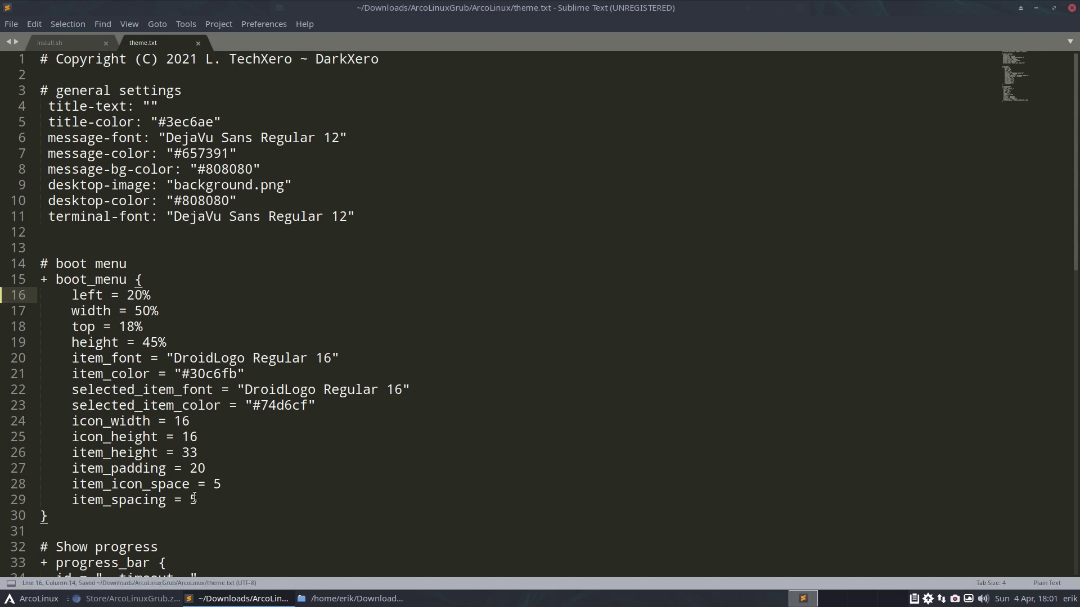
# Change the boot menu top value from 18% to 20% and save.
pyautogui.click(131, 327)
pyautogui.press('BackSpace')
pyautogui.press('BackSpace')
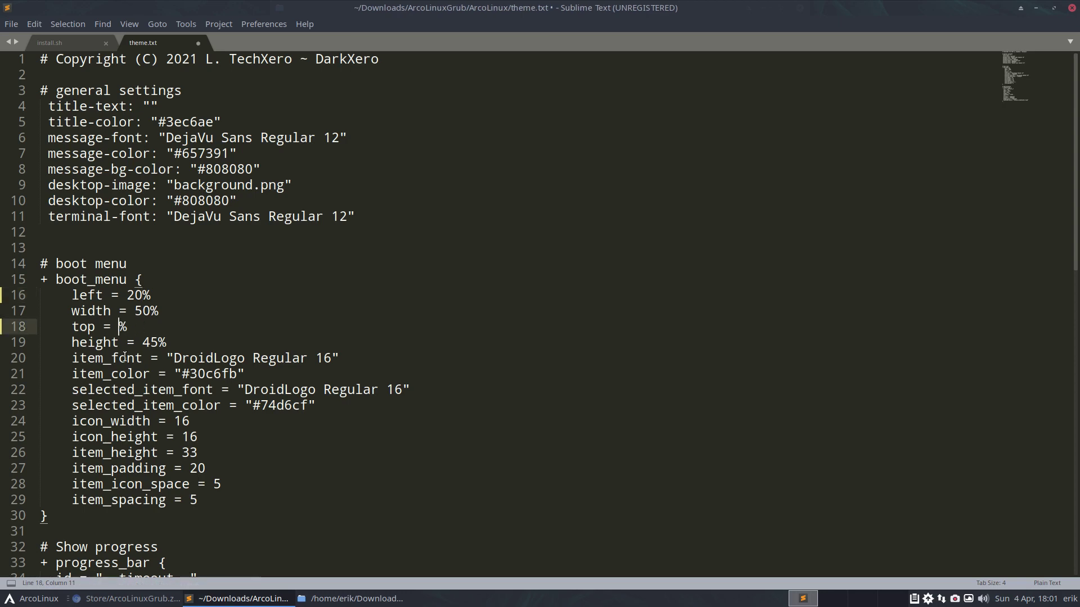
pyautogui.write('20')
pyautogui.hotkey('ctrl', 's')
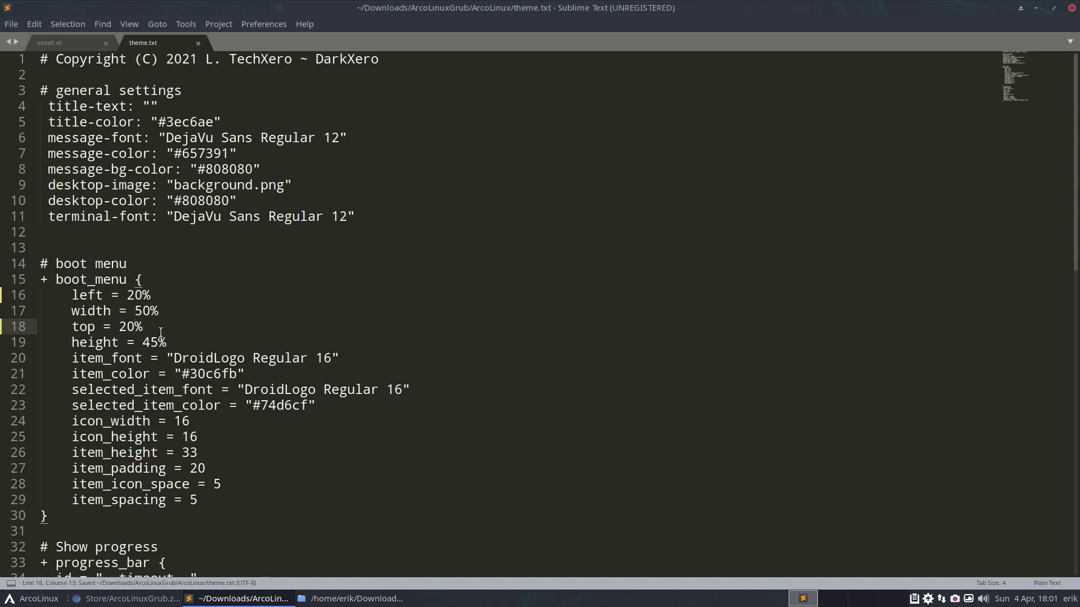
pyautogui.click(335, 360)
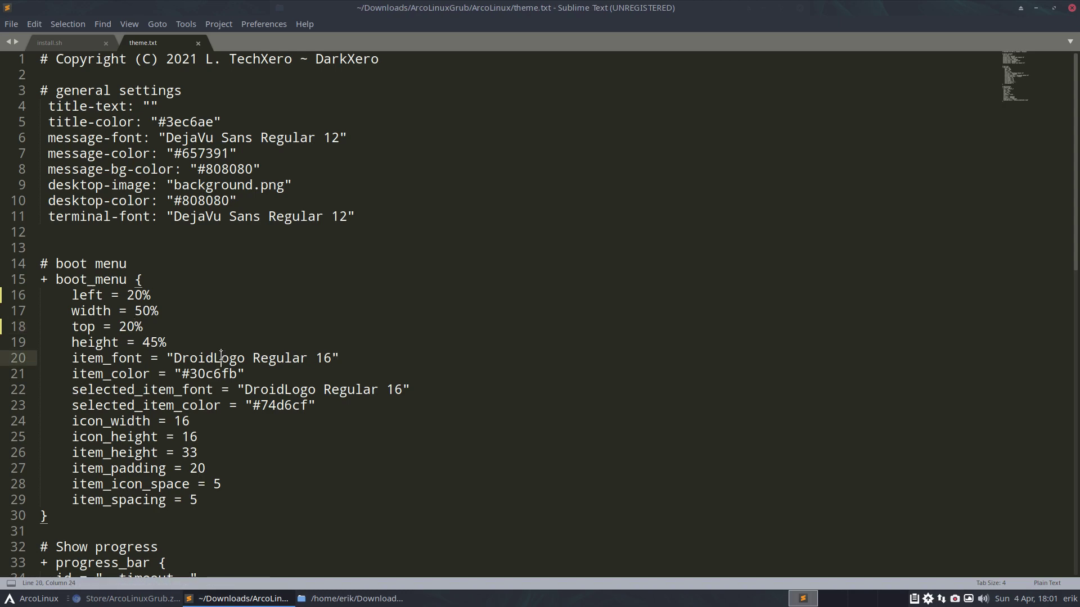
pyautogui.click(206, 375)
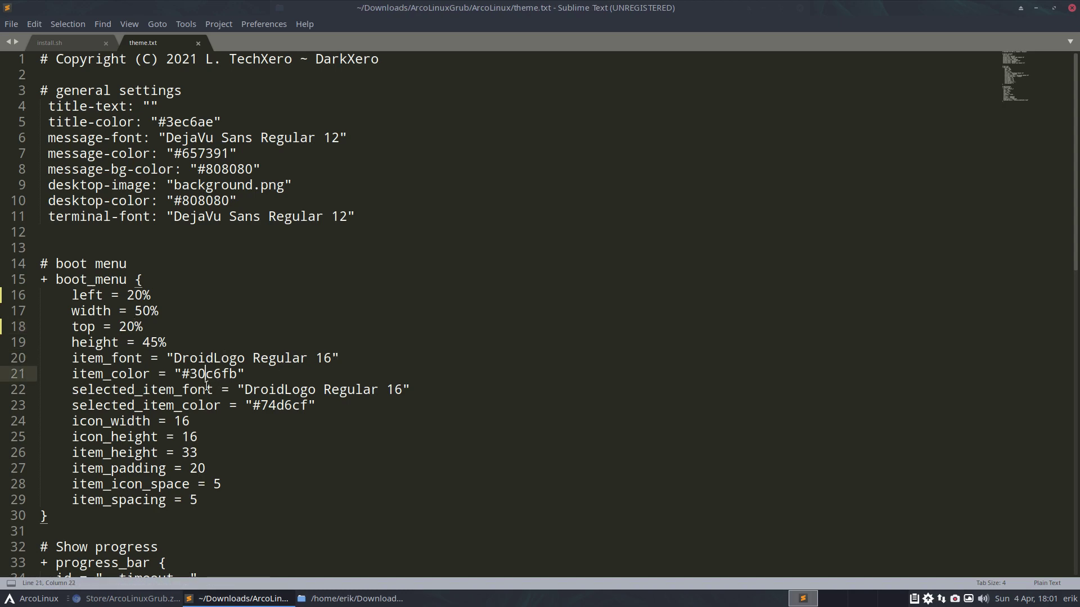
pyautogui.click(190, 421)
# Close the editor and copy the ArcoLinux theme folder from ArcoLinuxGrub.
pyautogui.click(1071, 8)
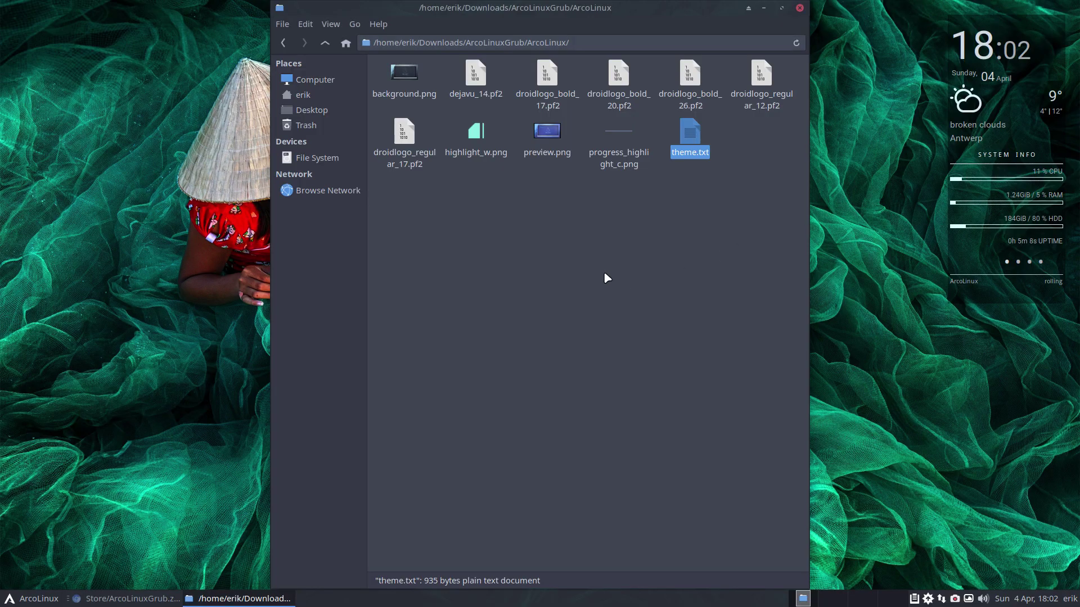
pyautogui.click(325, 43)
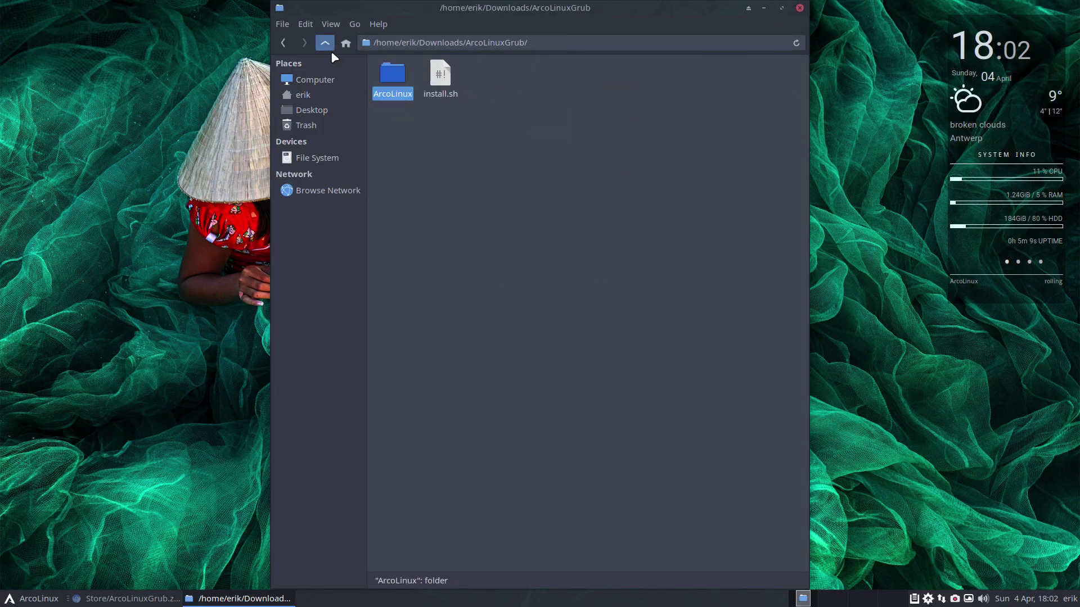
pyautogui.rightClick(395, 77)
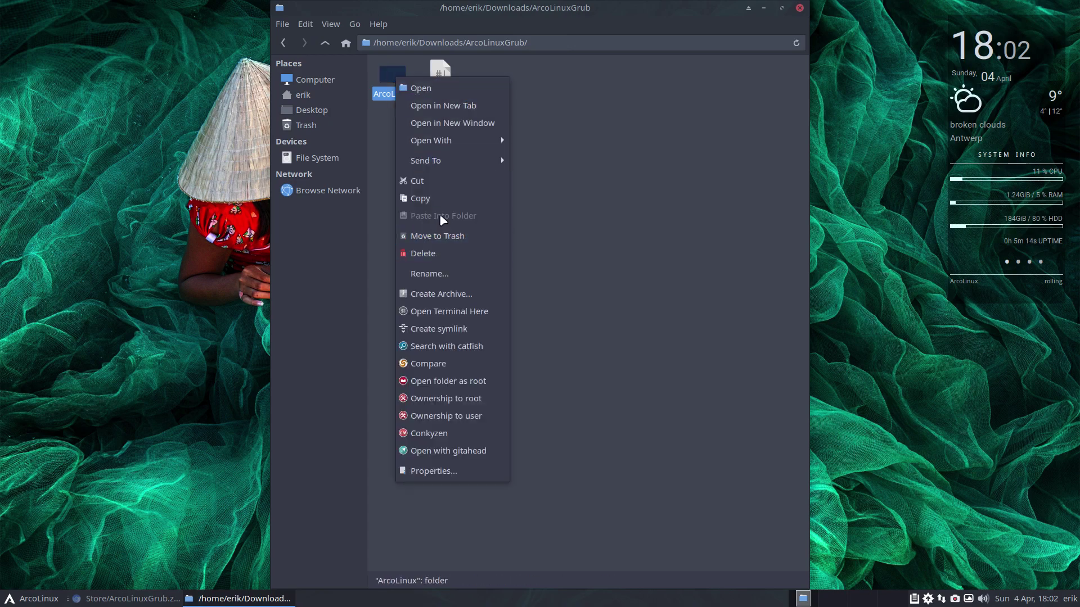
pyautogui.click(438, 198)
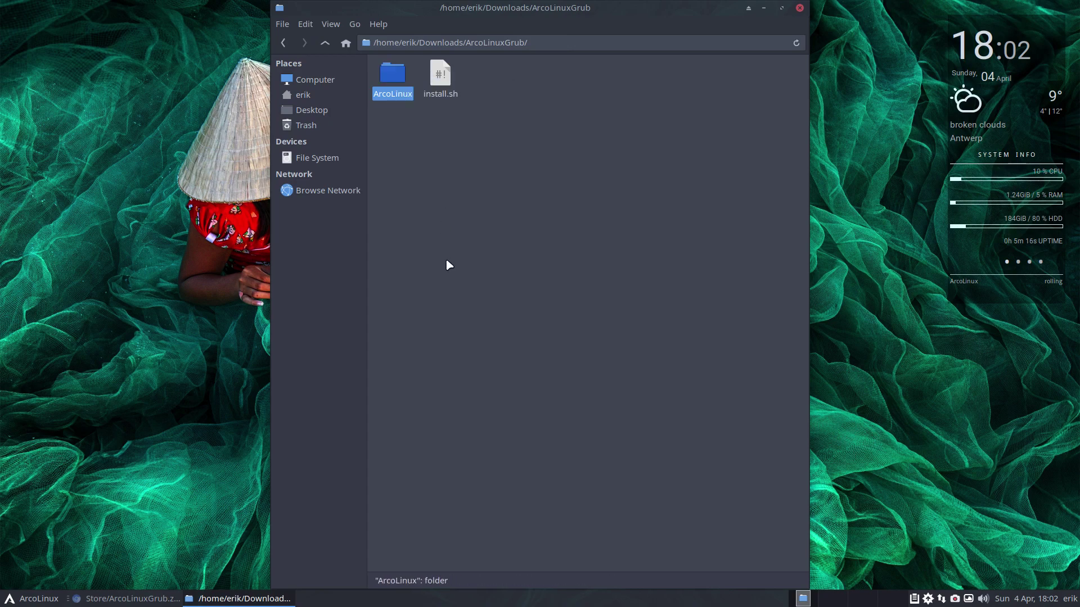
# Navigate to /boot/grub/themes in Thunar.
pyautogui.click(332, 159)
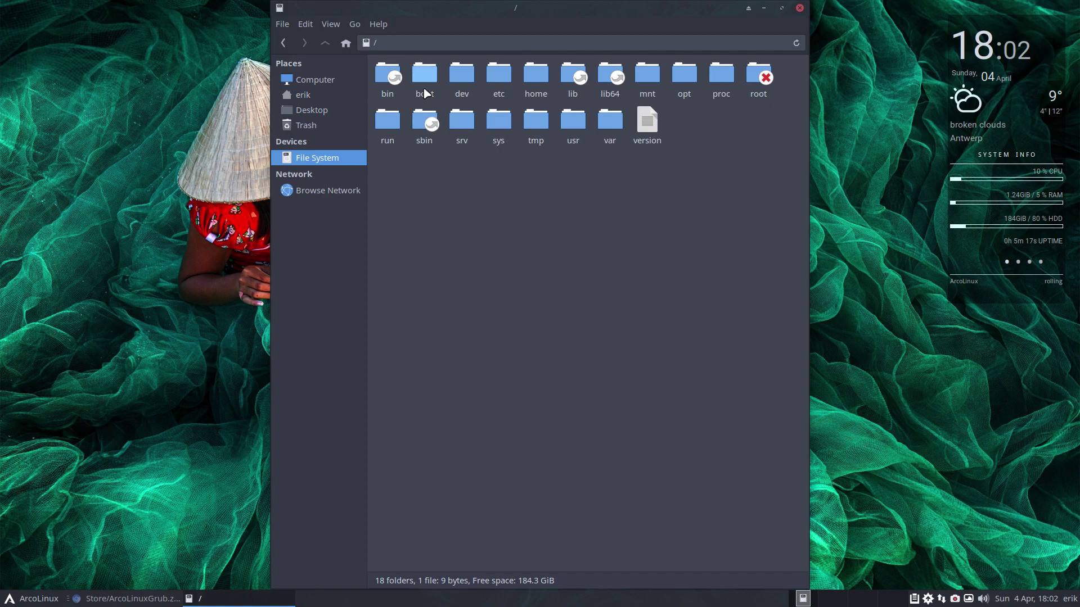
pyautogui.doubleClick(425, 84)
pyautogui.doubleClick(471, 76)
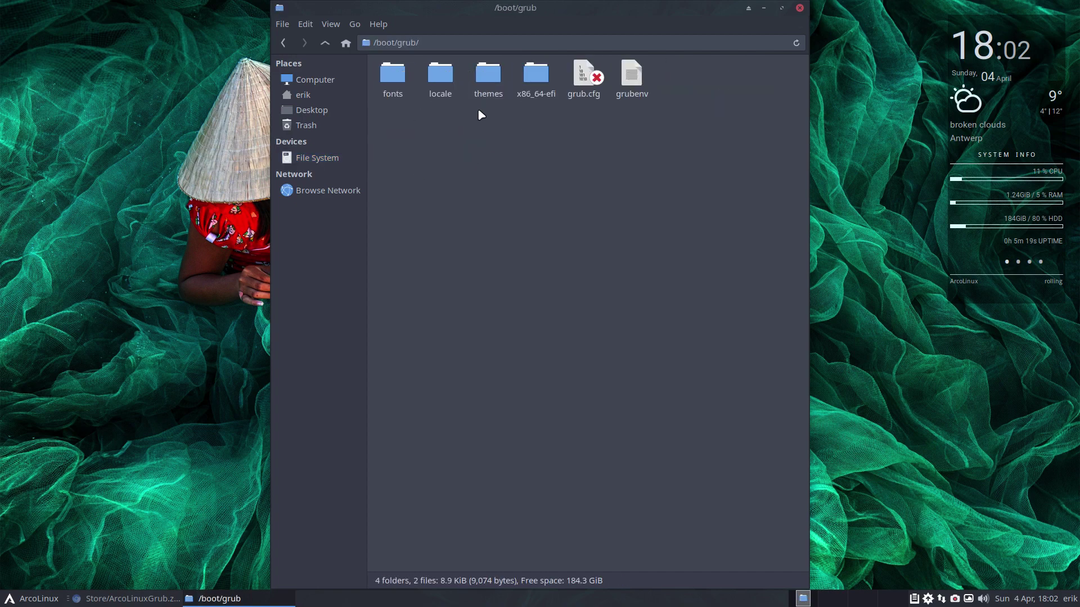
pyautogui.doubleClick(495, 77)
pyautogui.click(427, 75)
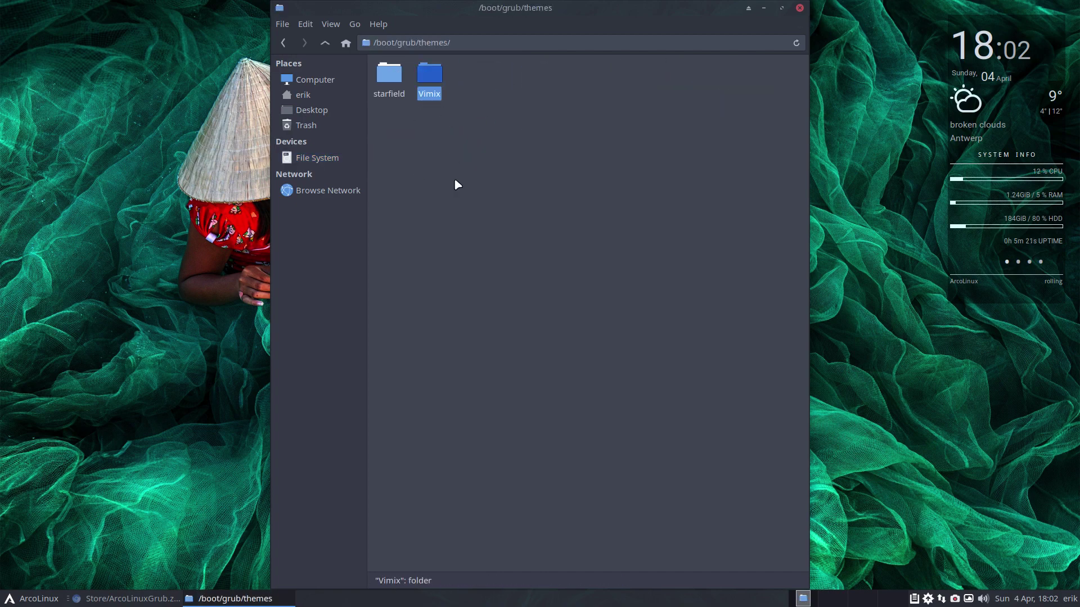
# Open themes as root with the user password, paste ArcoLinux, and close the window.
pyautogui.rightClick(481, 130)
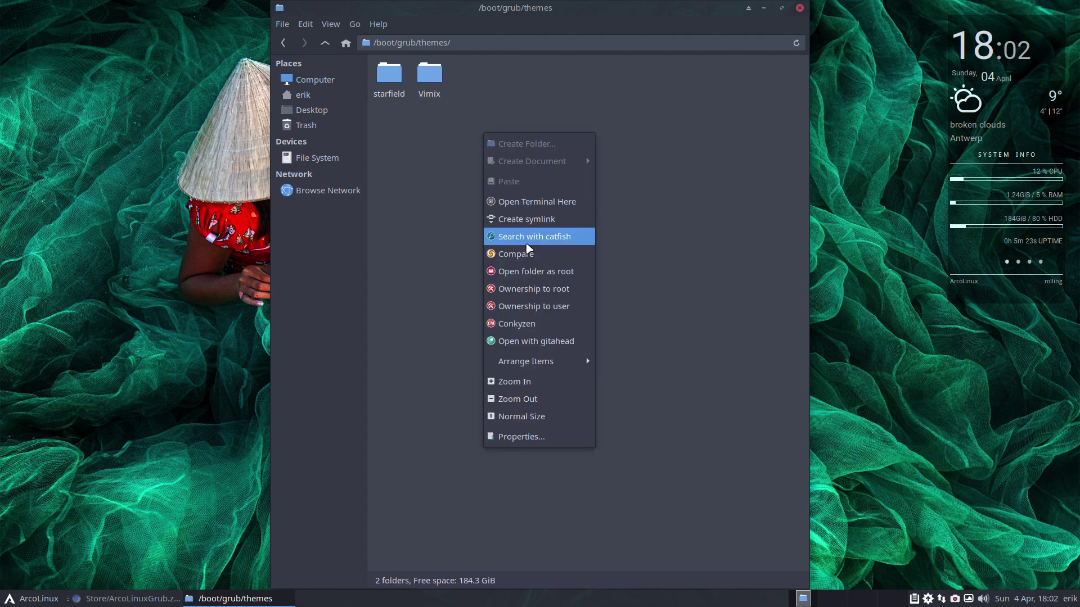
pyautogui.click(532, 271)
pyautogui.write('•••')
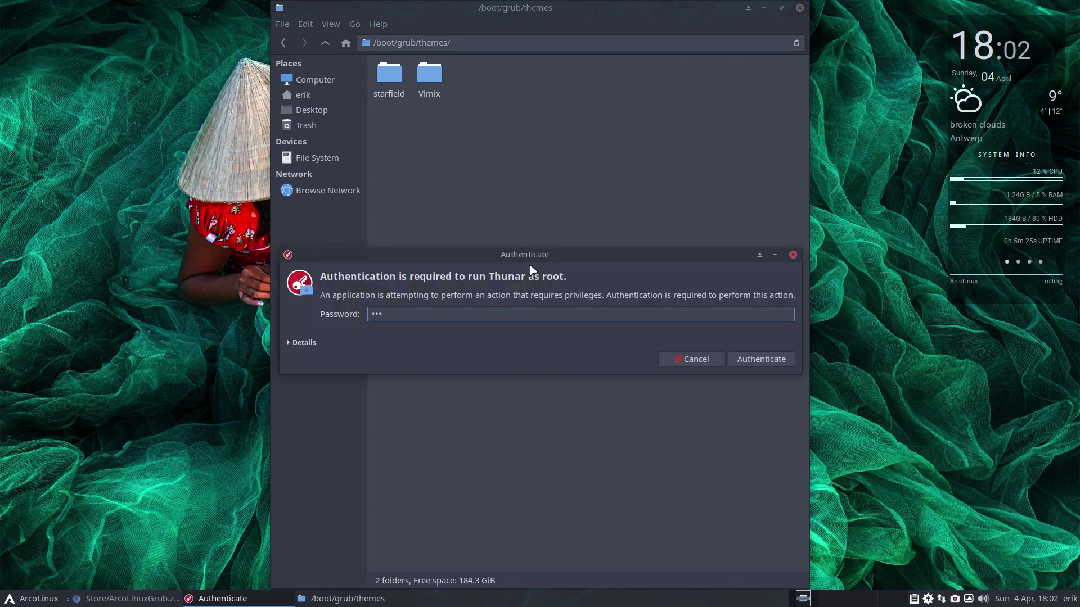
pyautogui.write('•')
pyautogui.press('Return')
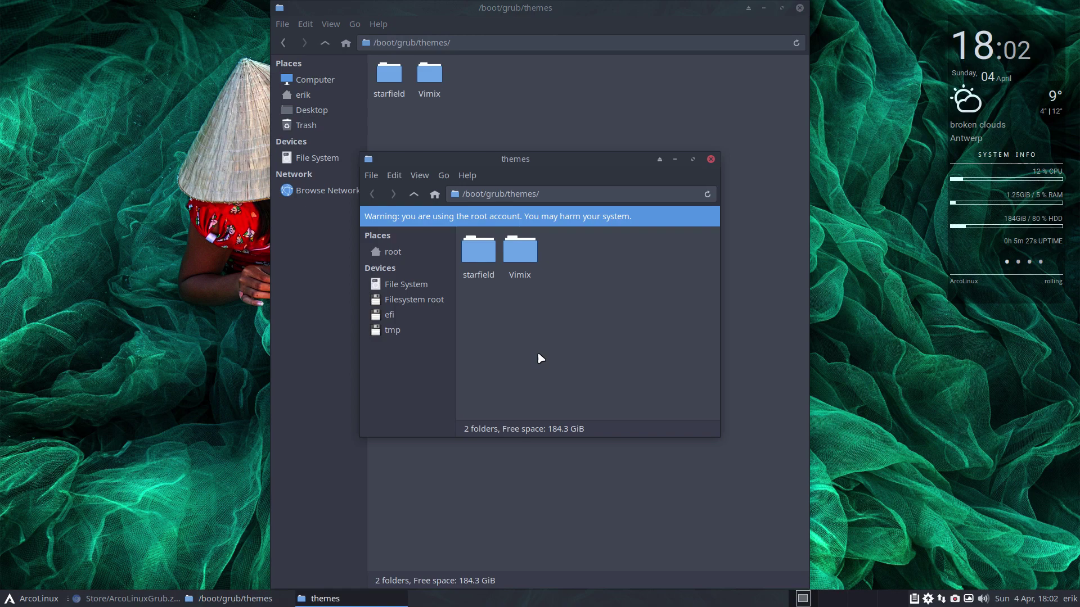
pyautogui.hotkey('ctrl', 'v')
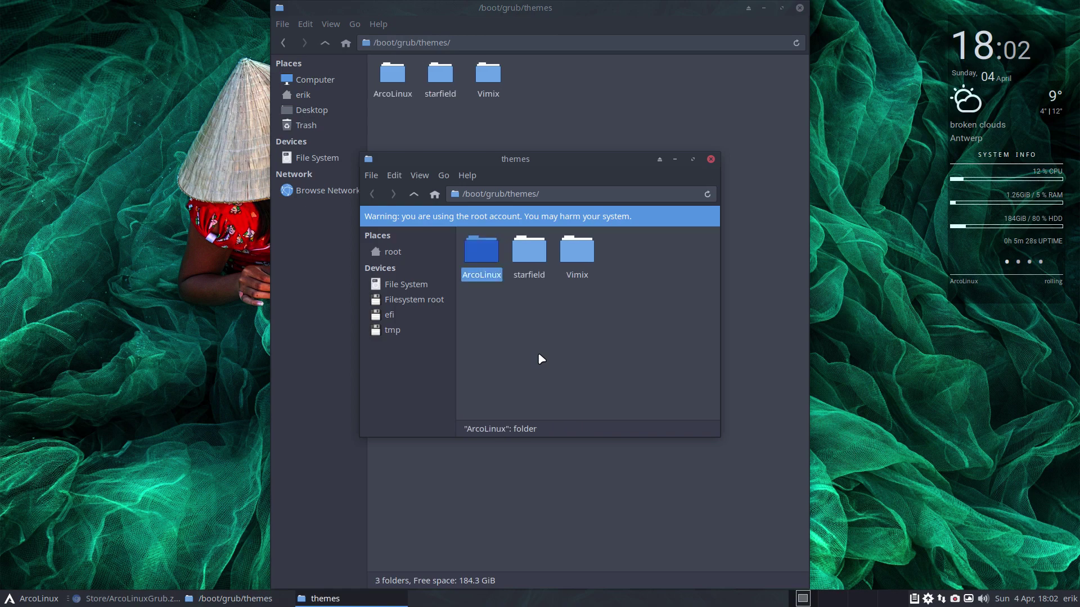
pyautogui.click(710, 160)
# Close the file manager, then start Grub Customizer and authenticate with the account password.
pyautogui.click(799, 9)
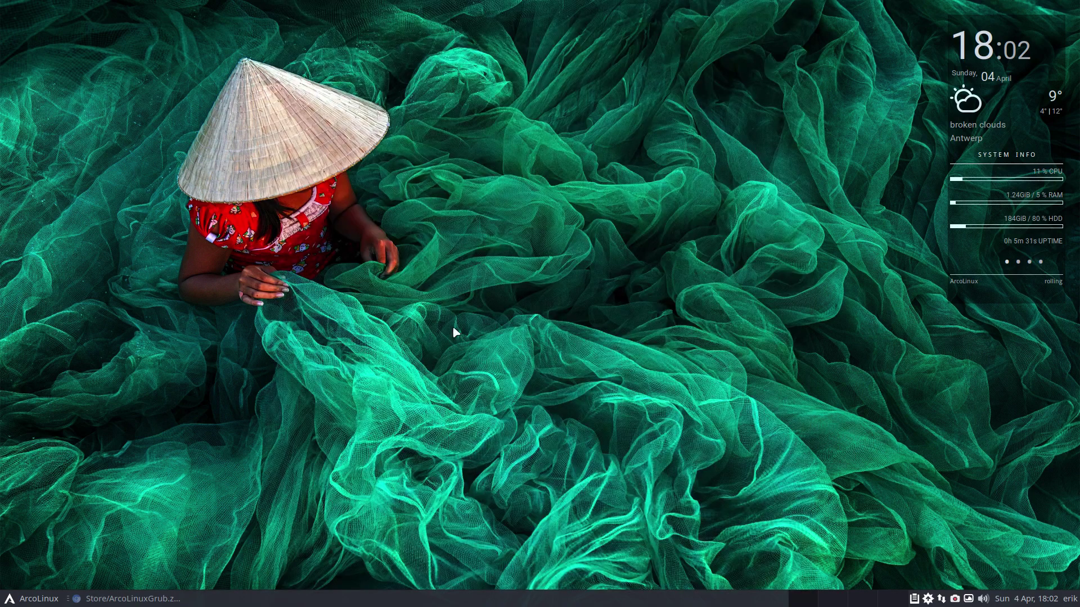
pyautogui.click(22, 600)
pyautogui.write('grub')
pyautogui.press('Return')
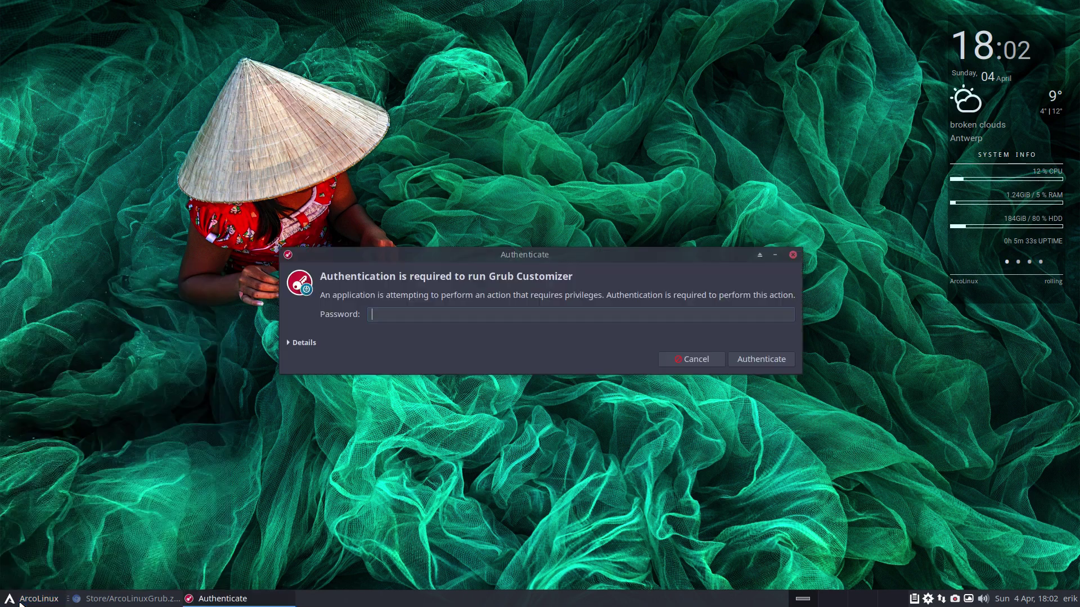
pyautogui.press('Return')
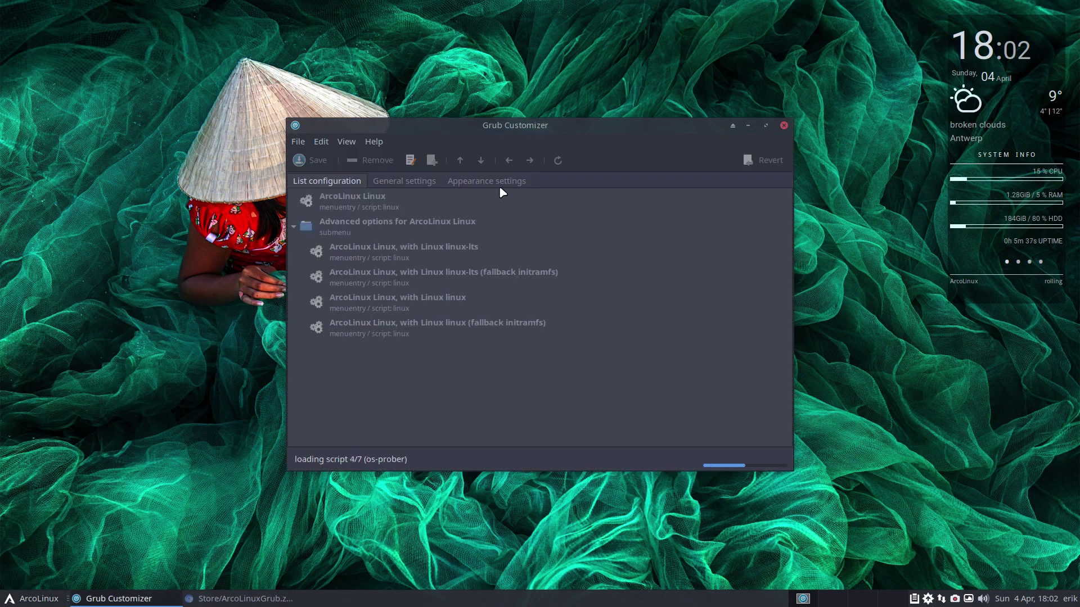
# Choose ArcoLinux in the Appearance settings Theme list and close Grub Customizer.
pyautogui.click(498, 181)
pyautogui.click(634, 209)
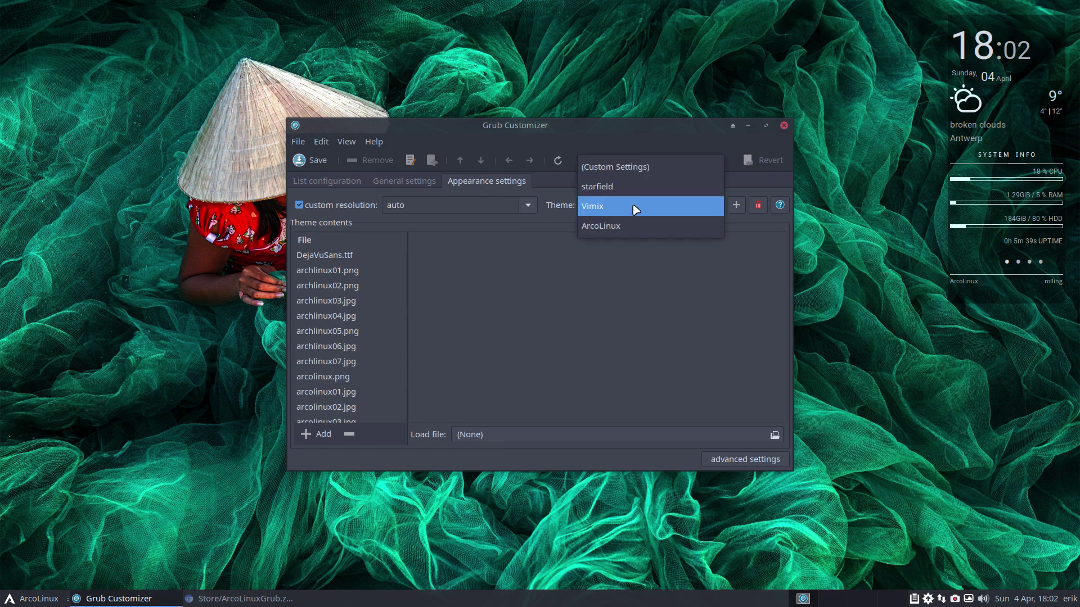
pyautogui.click(630, 225)
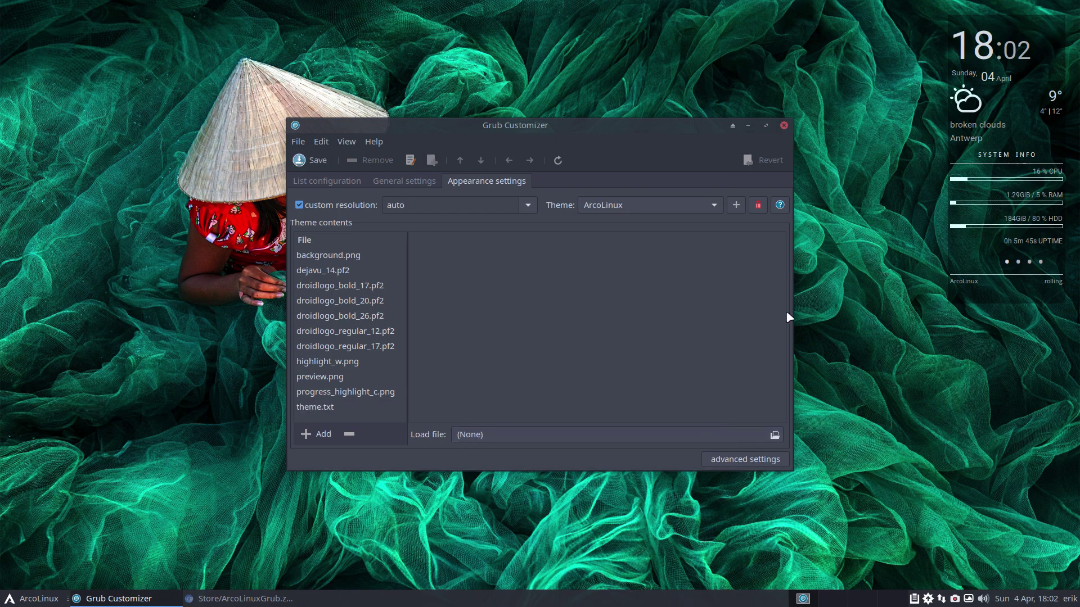
pyautogui.click(783, 125)
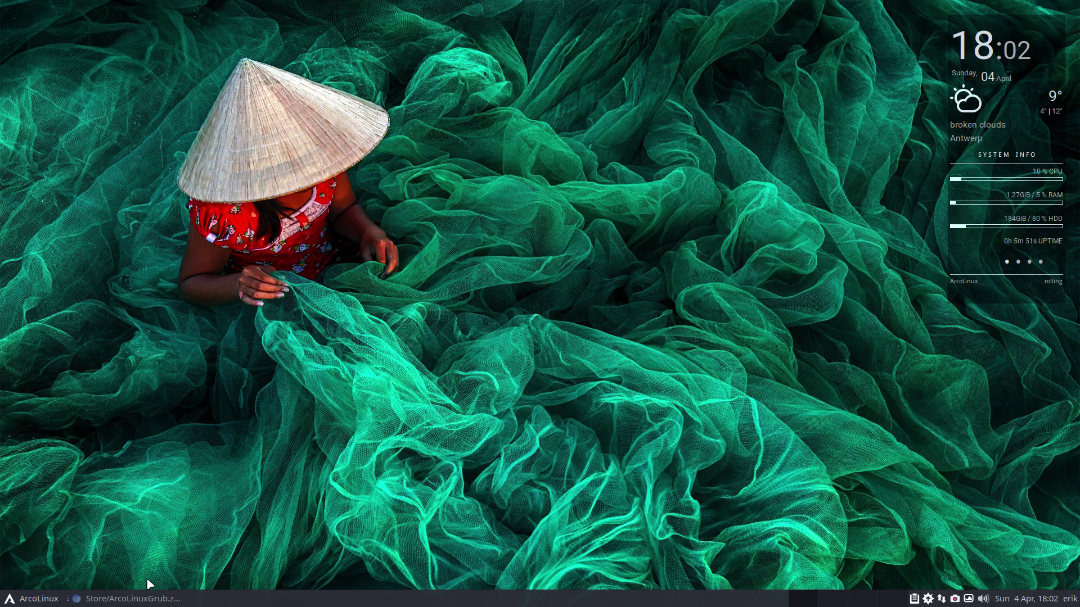